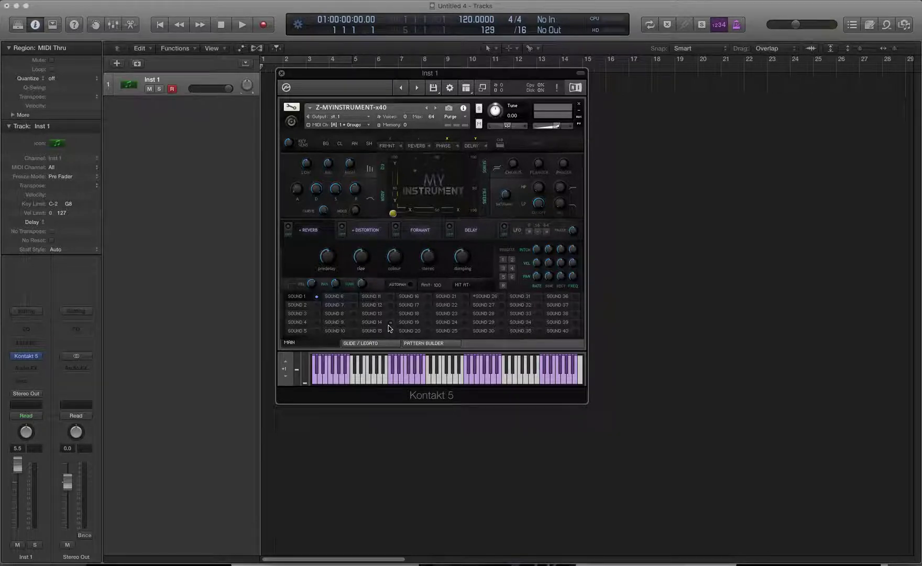
- Open the Z-MYINSTRUMENT-x40 instrument for editing and look over its interface, MAIN script and groups
left_click(292, 111)
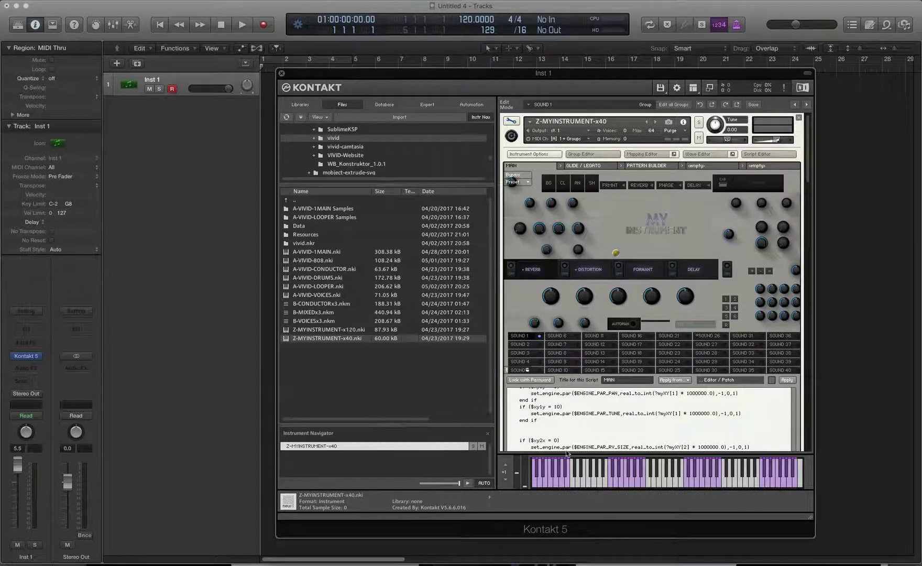
scroll(810, 170, "down", 5)
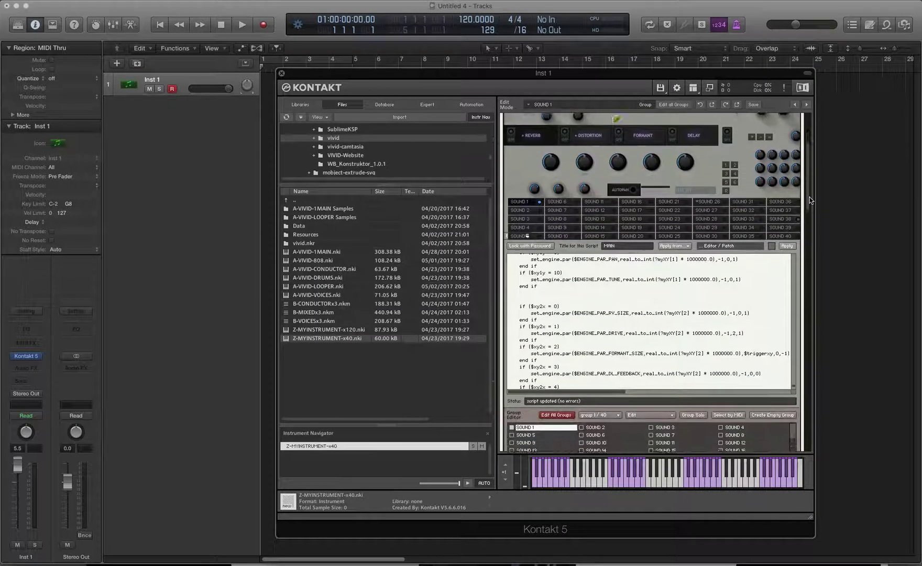
scroll(622, 161, "up", 5)
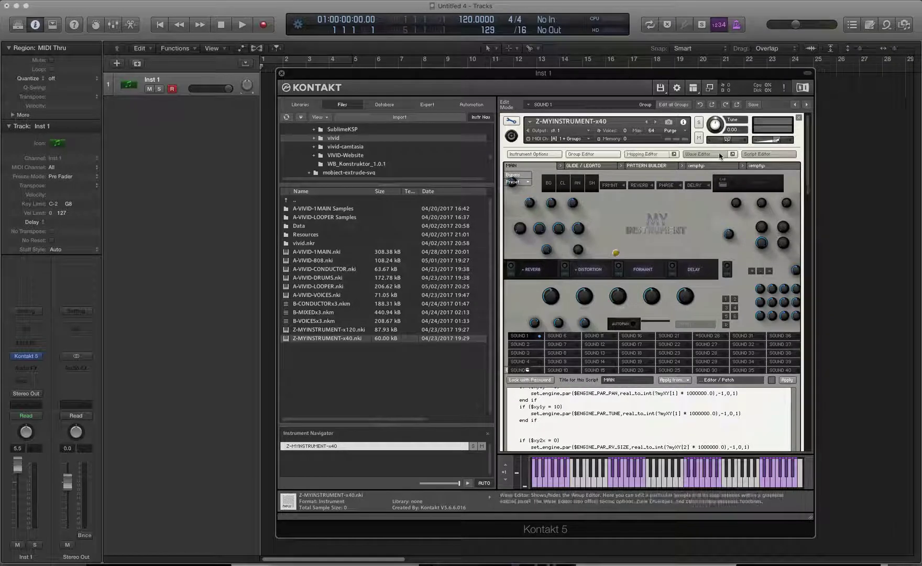
- Hide the instrument's editors and look through its source, effects and modulation settings
left_click(757, 154)
left_click_drag(807, 148, 830, 370)
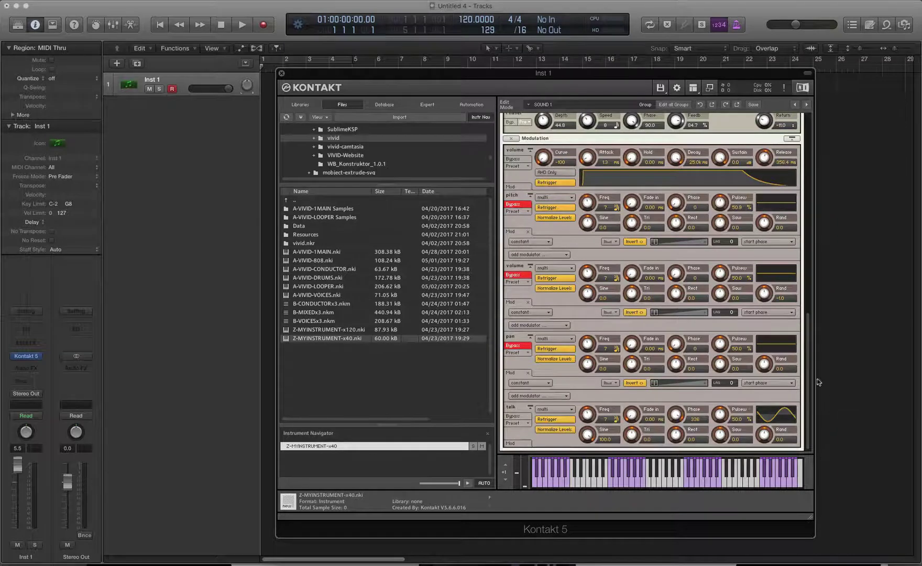
left_click_drag(810, 386, 799, 149)
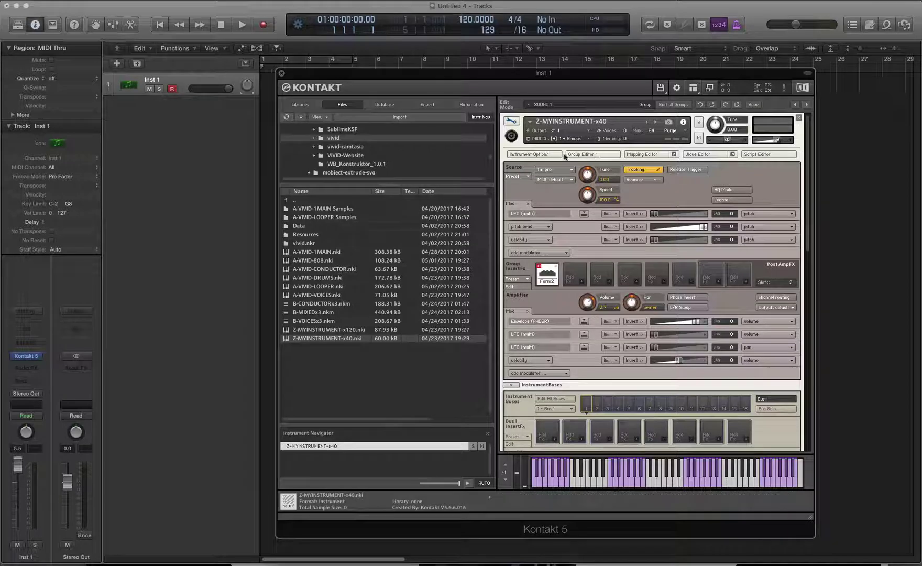
- Show the Script Editor with the instrument's MAIN script and look over it
left_click(759, 155)
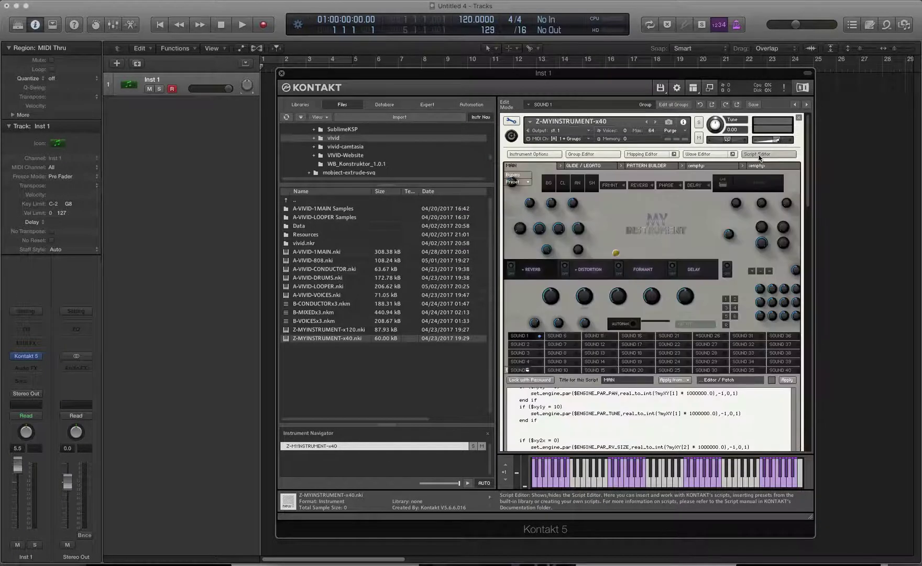
scroll(809, 195, "down", 5)
scroll(812, 194, "up", 5)
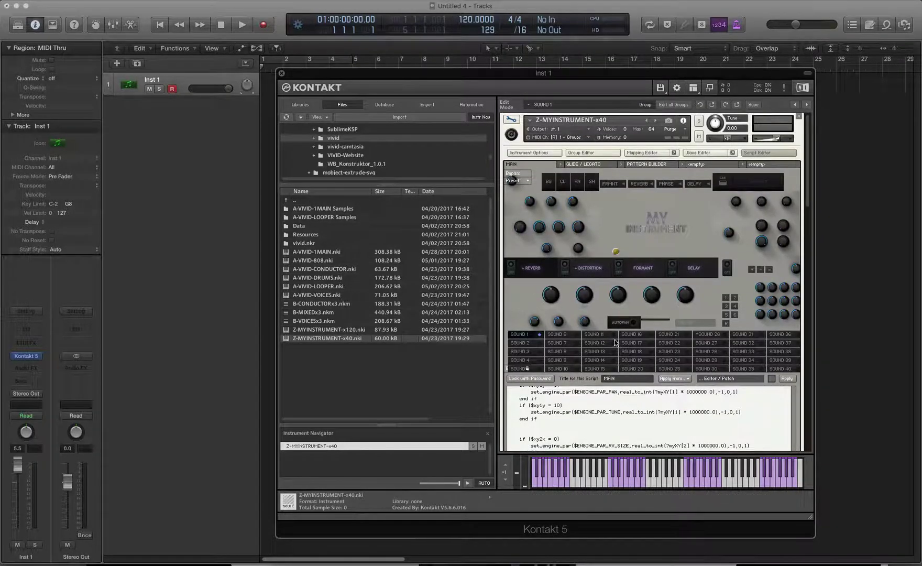
- Look through the GLIDE / LEGATO, PATTERN BUILDER and empty script slots of the instrument
left_click(591, 164)
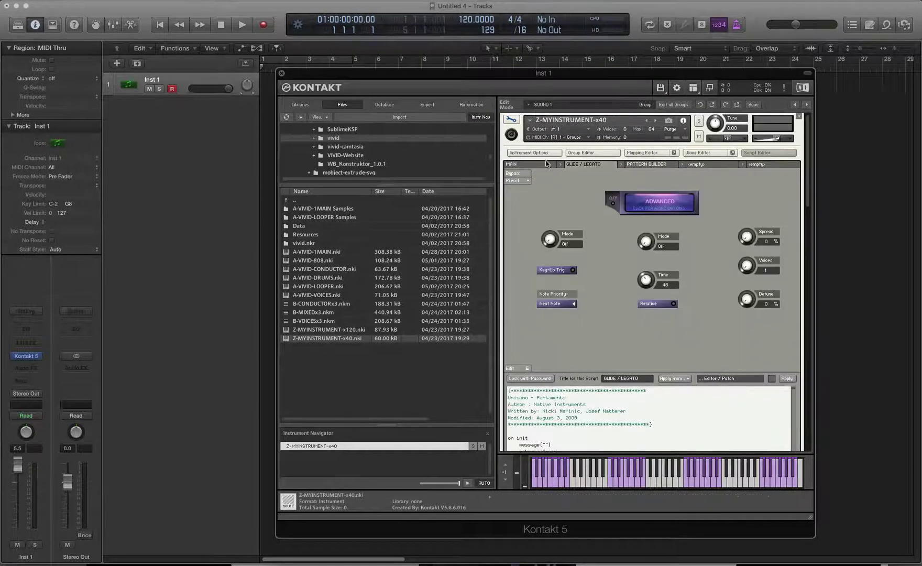
left_click(659, 167)
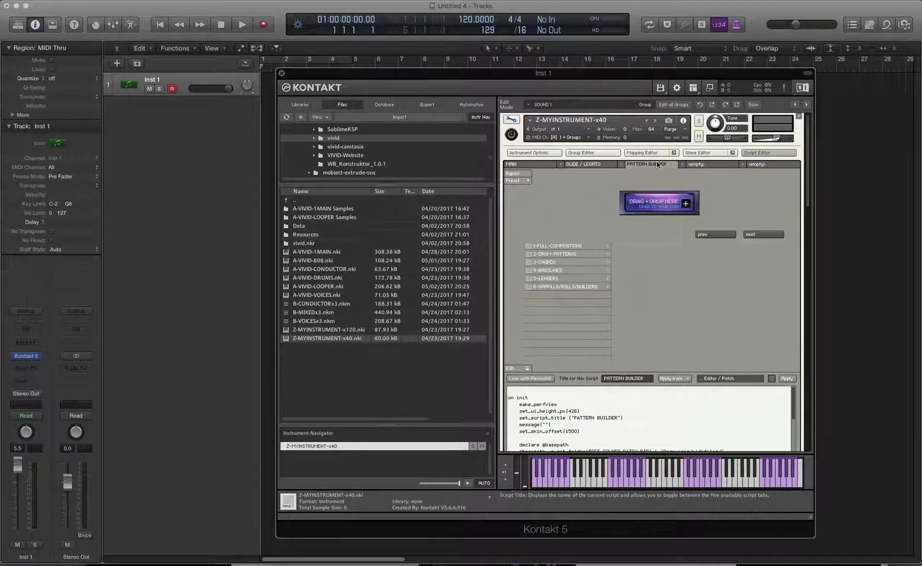
left_click(708, 165)
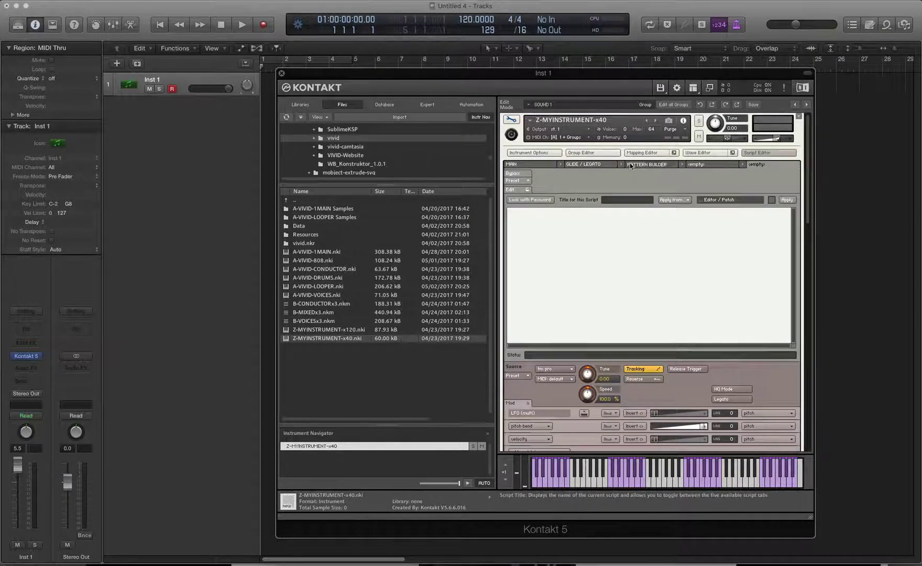
left_click(663, 167)
left_click(586, 165)
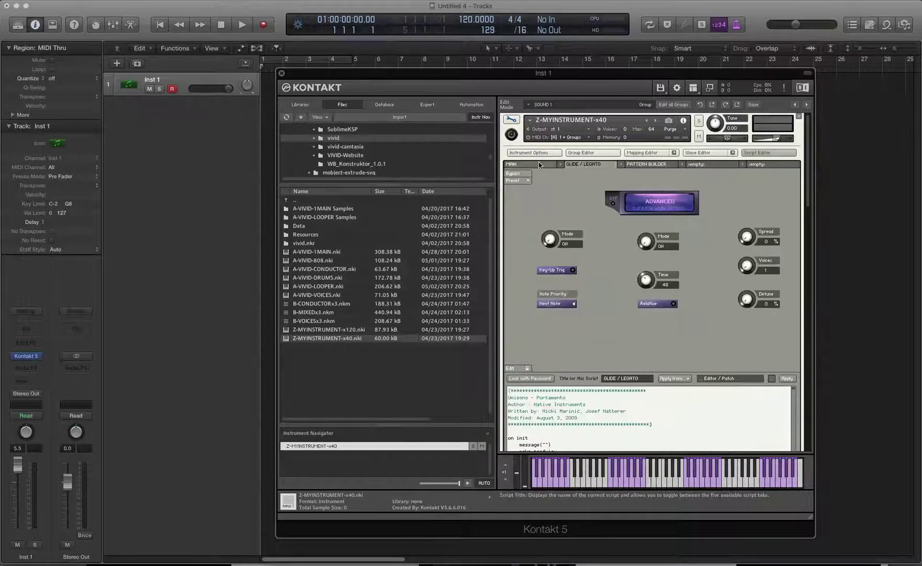
- Browse the factory Harmonize script presets available for the fourth, empty script slot without loading one
left_click(716, 165)
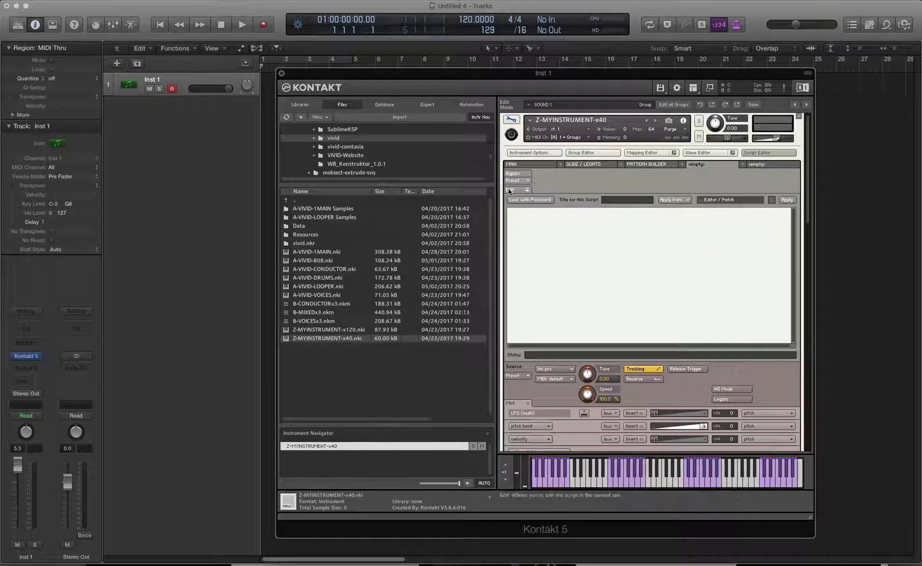
left_click(527, 180)
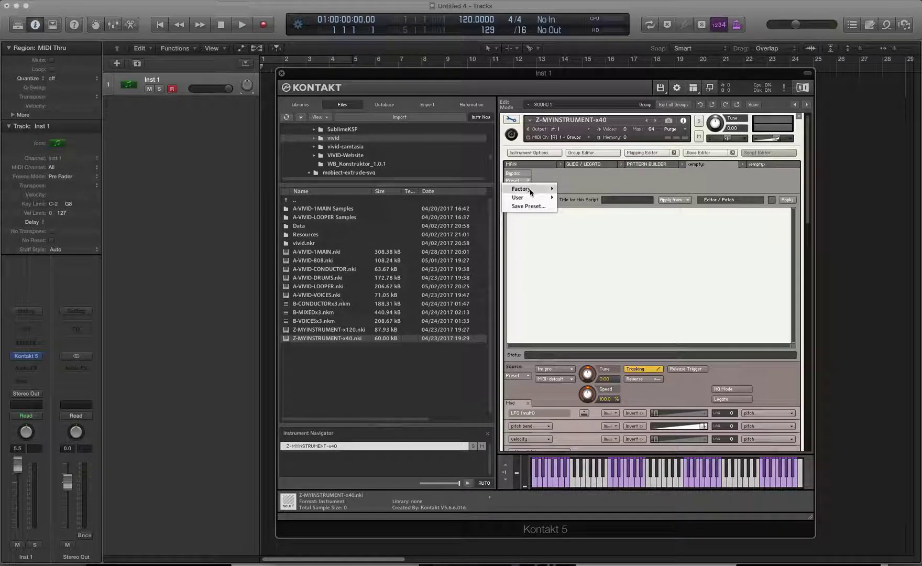
mouse_move(532, 192)
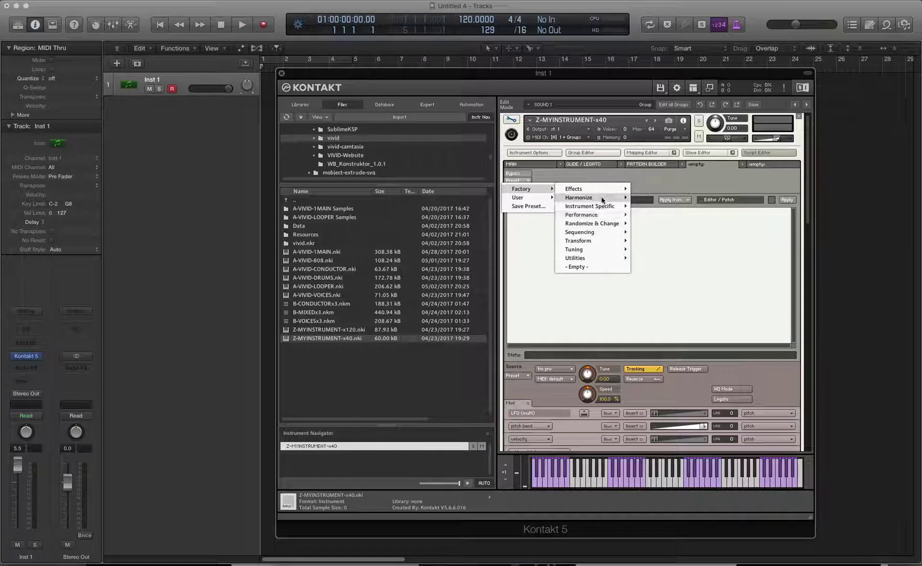
mouse_move(603, 200)
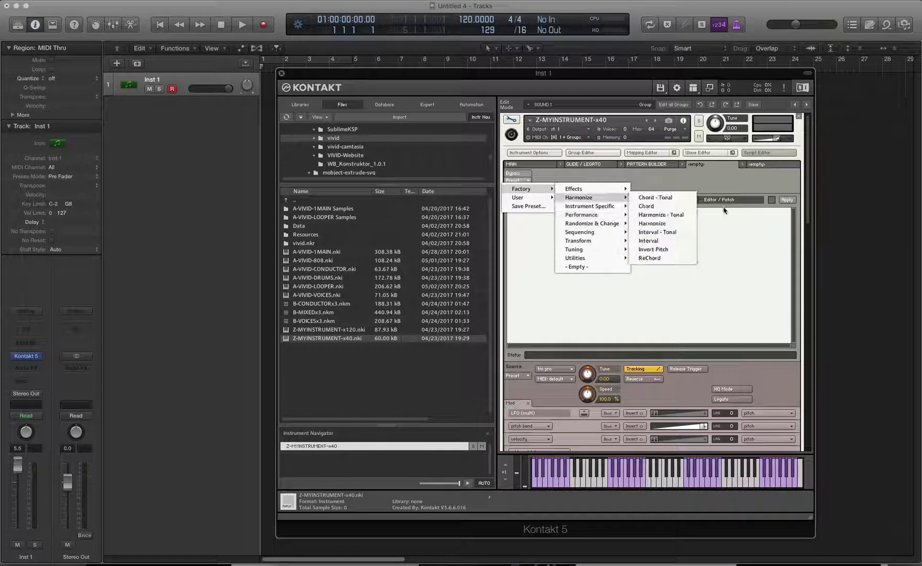
left_click(698, 166)
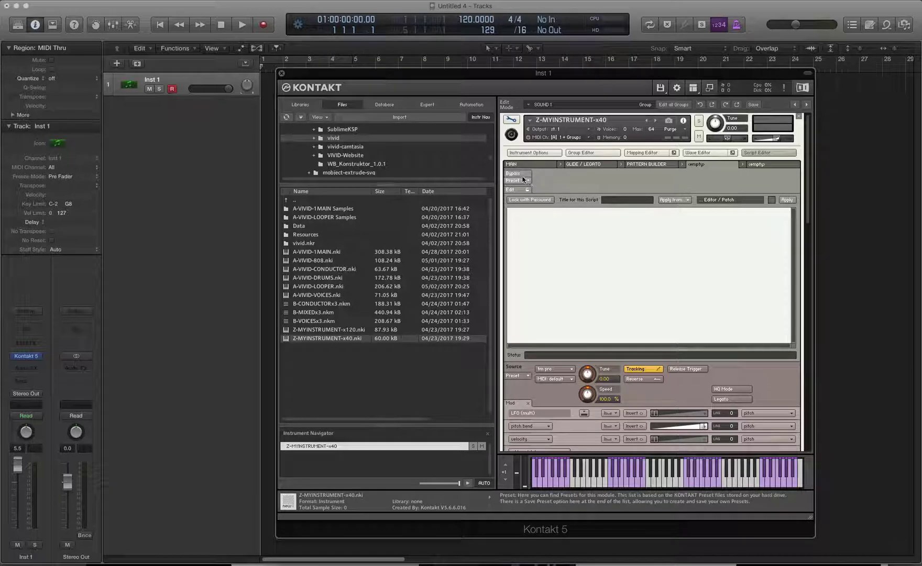
- Return to the MAIN script slot, show the Wave Editor and look over its sample controls
left_click(516, 165)
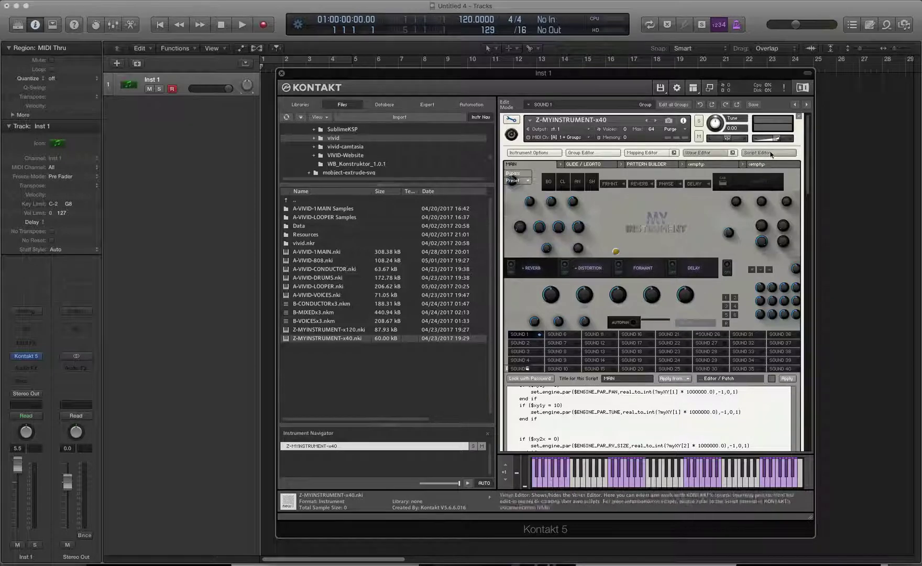
left_click_drag(807, 144, 808, 168)
scroll(792, 162, "down", 15)
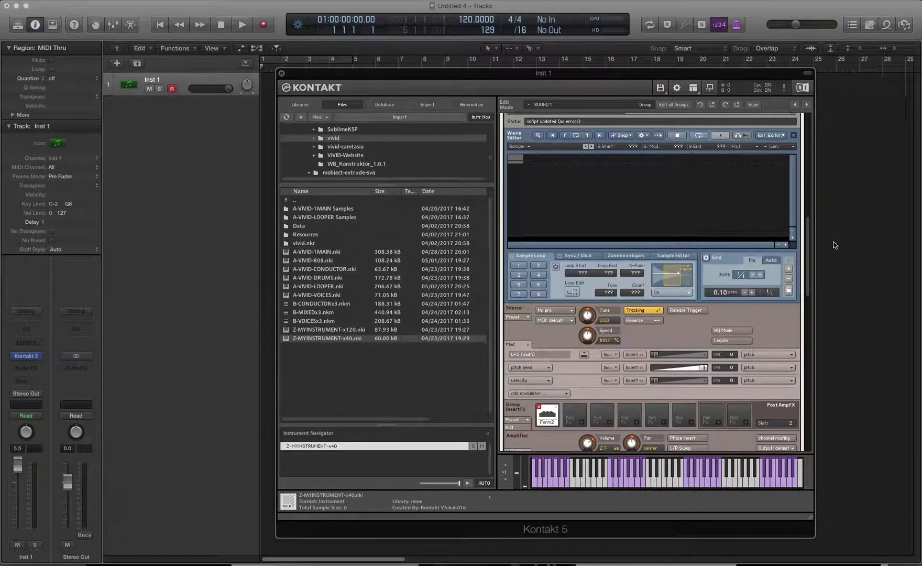
left_click_drag(809, 251, 800, 95)
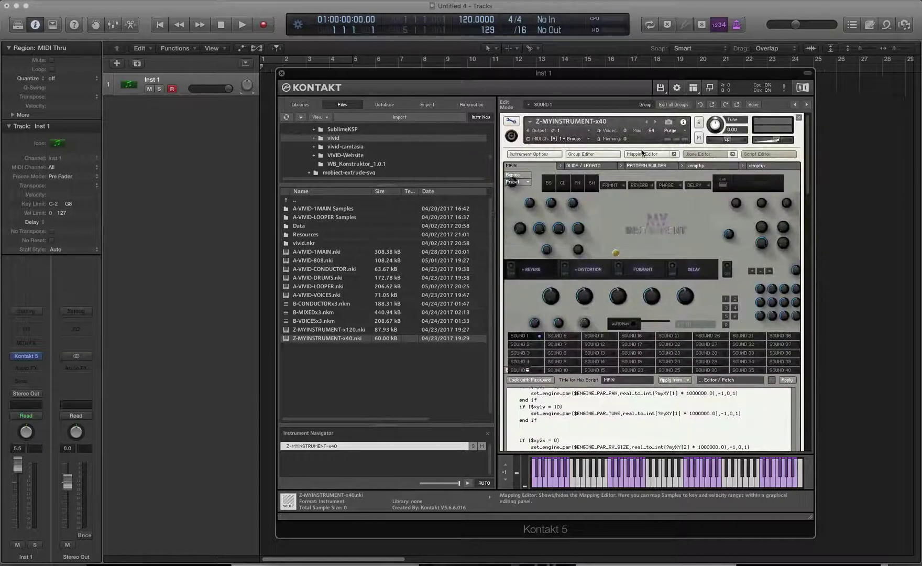
- Show the Mapping Editor and Group Editor, and compare the group list with the interface's sound slots
left_click_drag(808, 174, 808, 127)
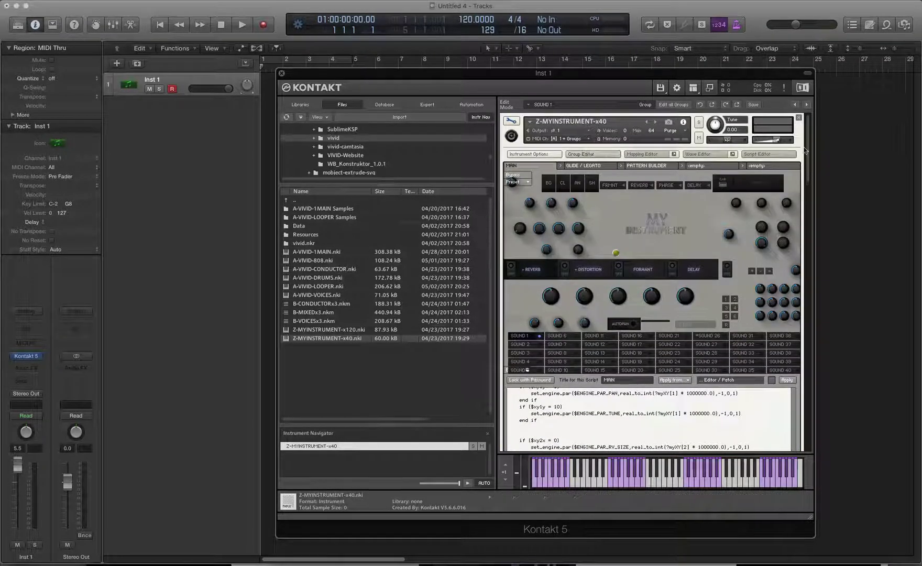
left_click_drag(809, 149, 812, 214)
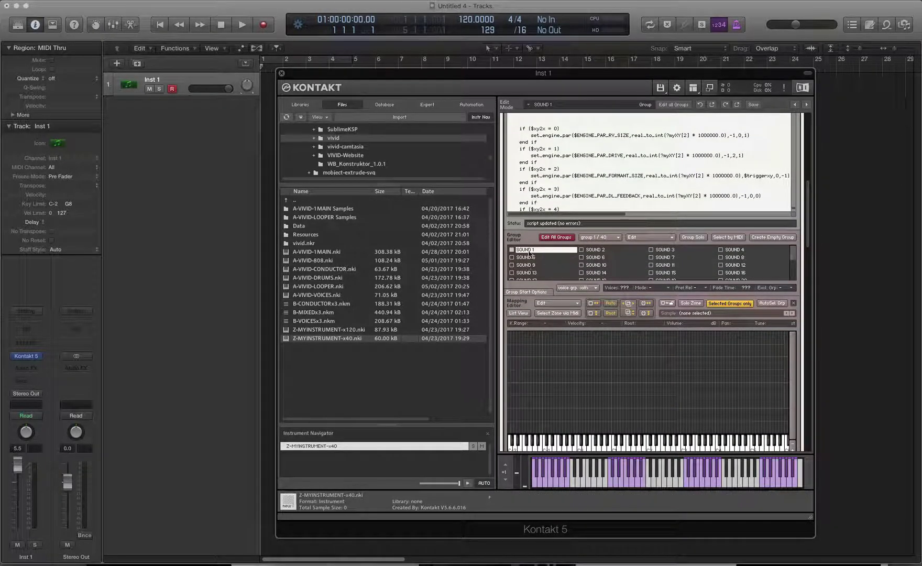
scroll(808, 234, "up", 10)
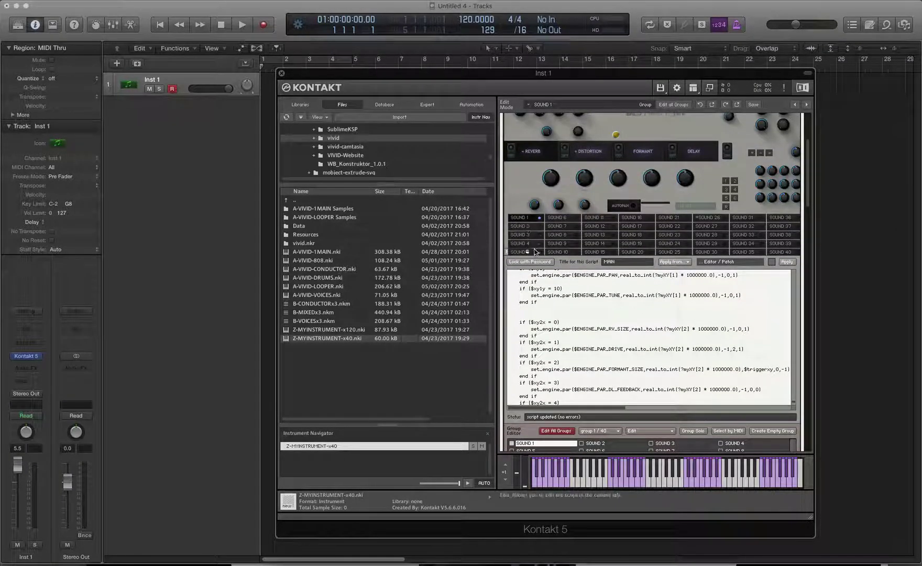
scroll(803, 230, "down", 8)
scroll(803, 235, "down", 2)
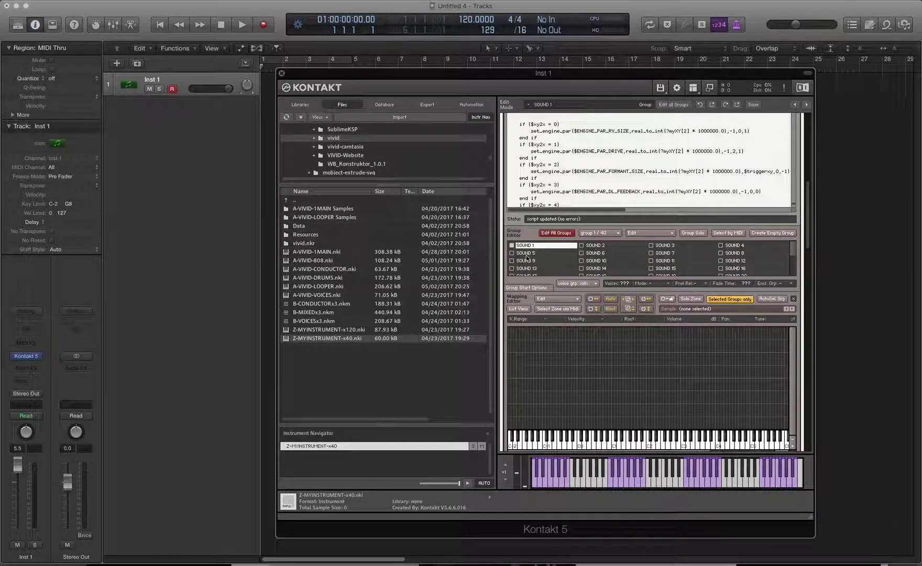
- Select the SOUND 2 group for editing and choose SOUND 2 in the instrument's interface
left_click(597, 247)
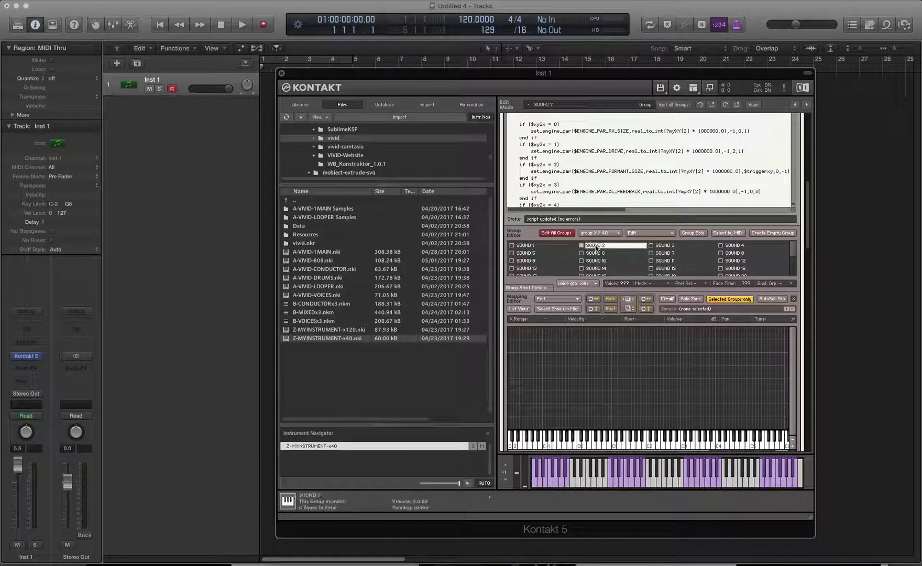
scroll(808, 217, "up", 5)
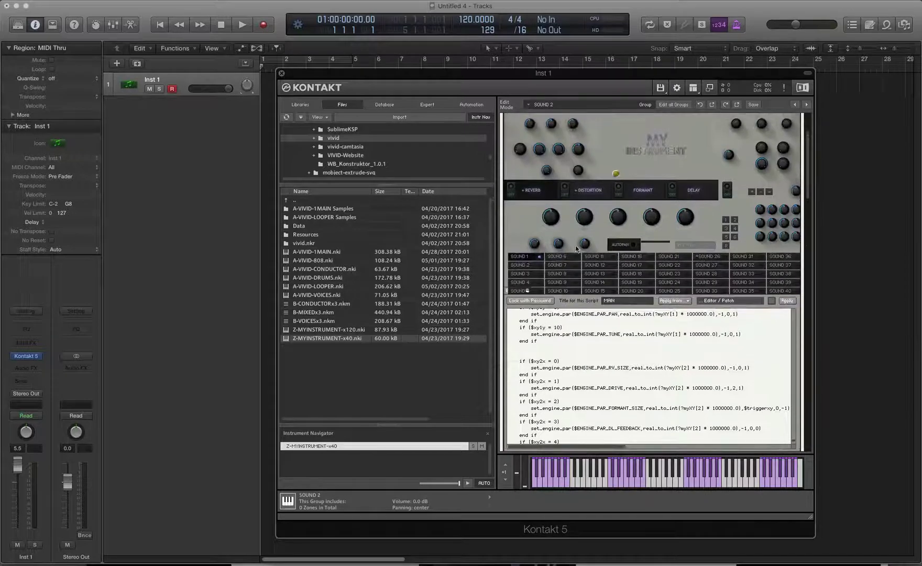
left_click(531, 268)
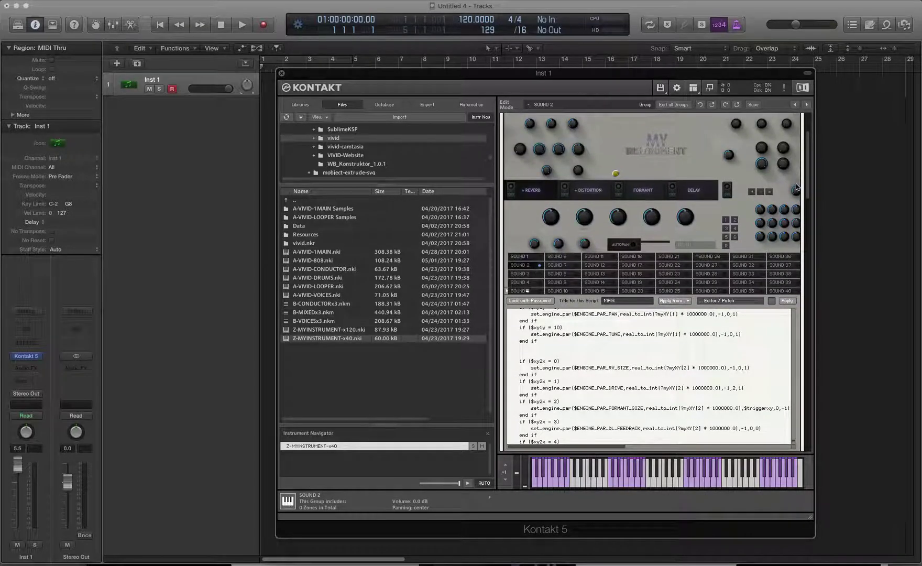
- Make SOUND 1 the edited group again and collapse the plug-in to its compact view
scroll(804, 244, "down", 5)
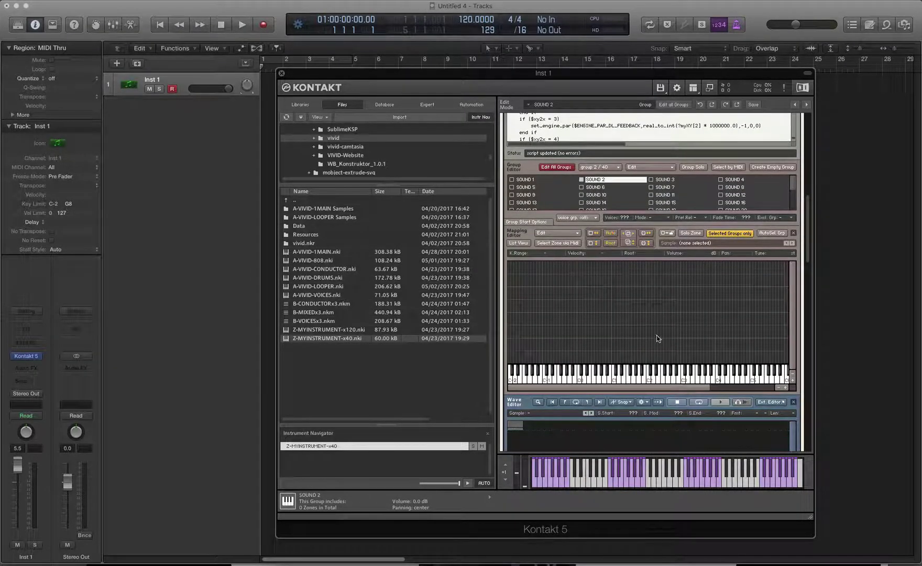
left_click(527, 180)
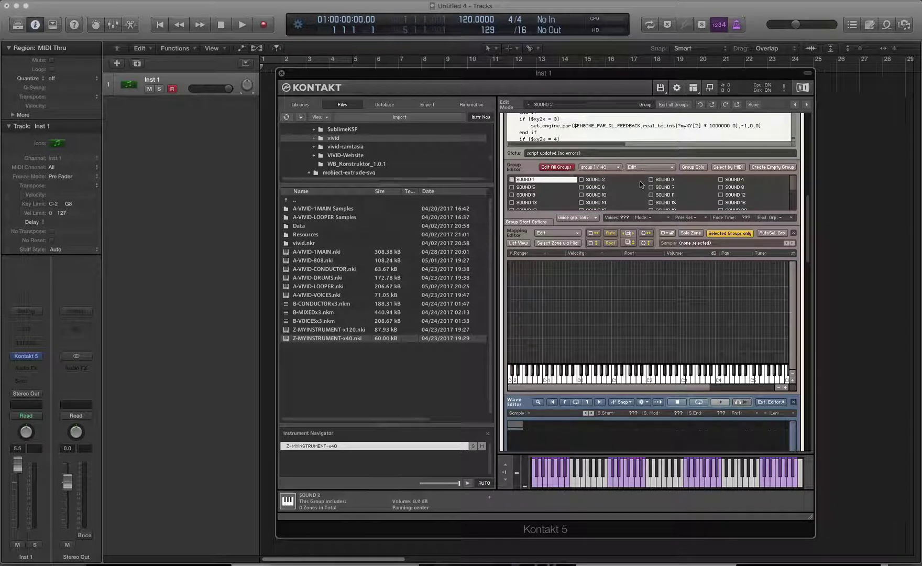
left_click_drag(806, 238, 810, 144)
left_click(709, 87)
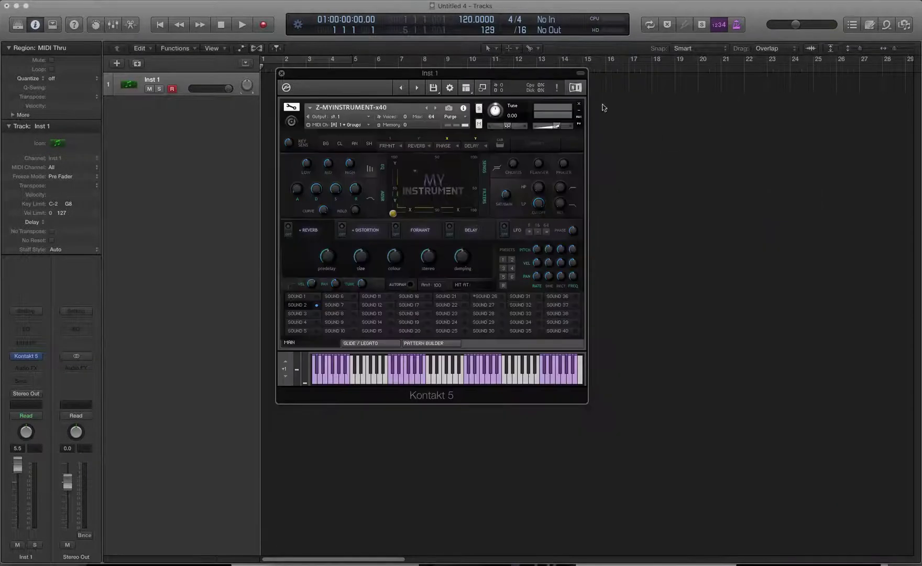
left_click_drag(514, 73, 617, 132)
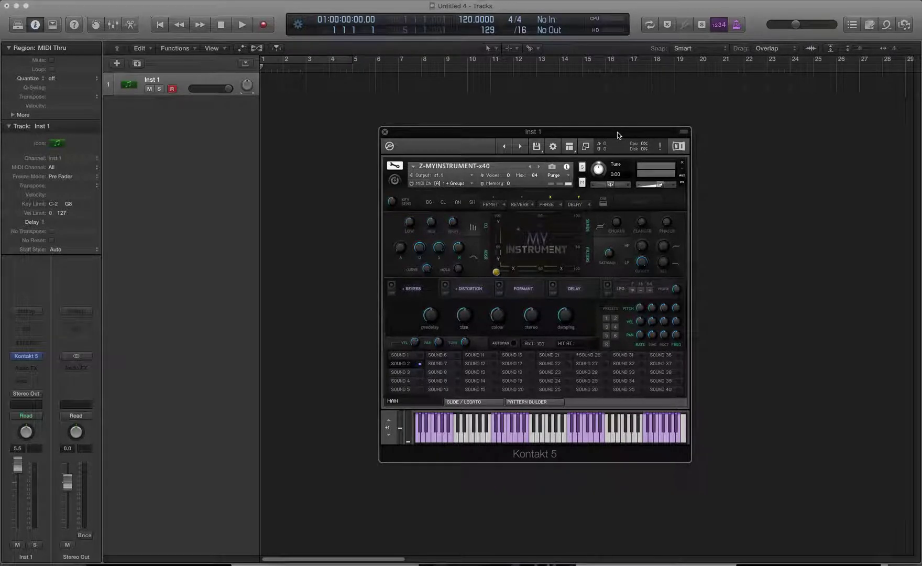
left_click_drag(617, 132, 613, 130)
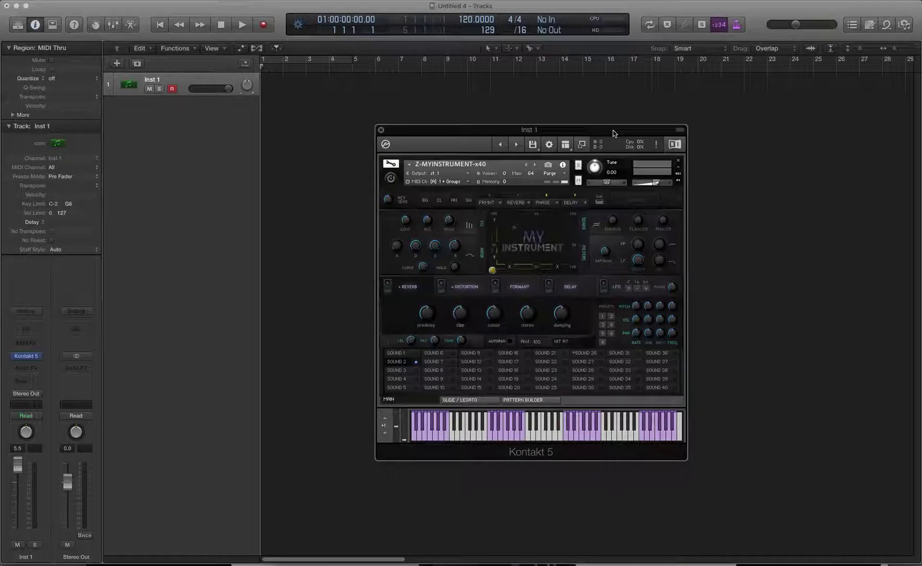
left_click_drag(614, 133, 495, 72)
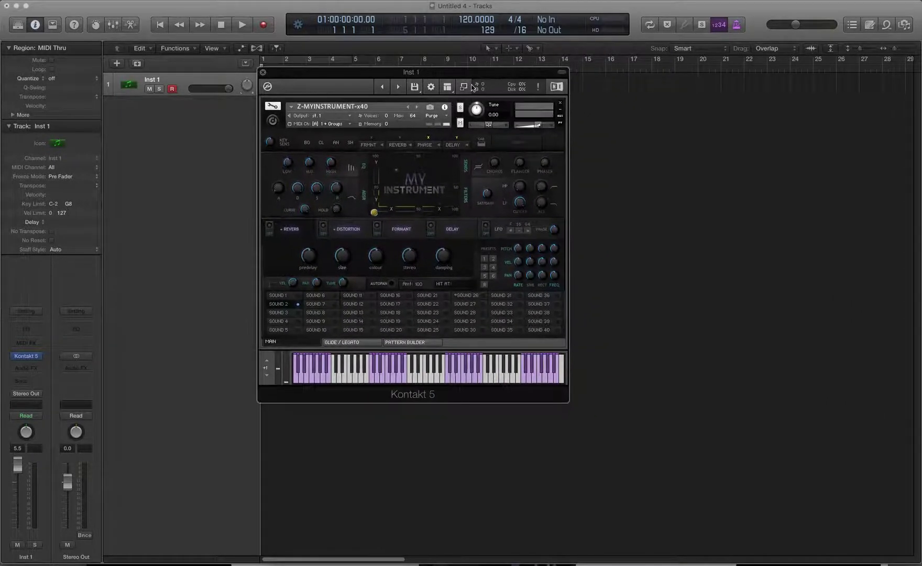
- Restore the expanded view, reopen the Z-MYINSTRUMENT-x40 instrument for editing and bring its Wave Editor into view
left_click(464, 87)
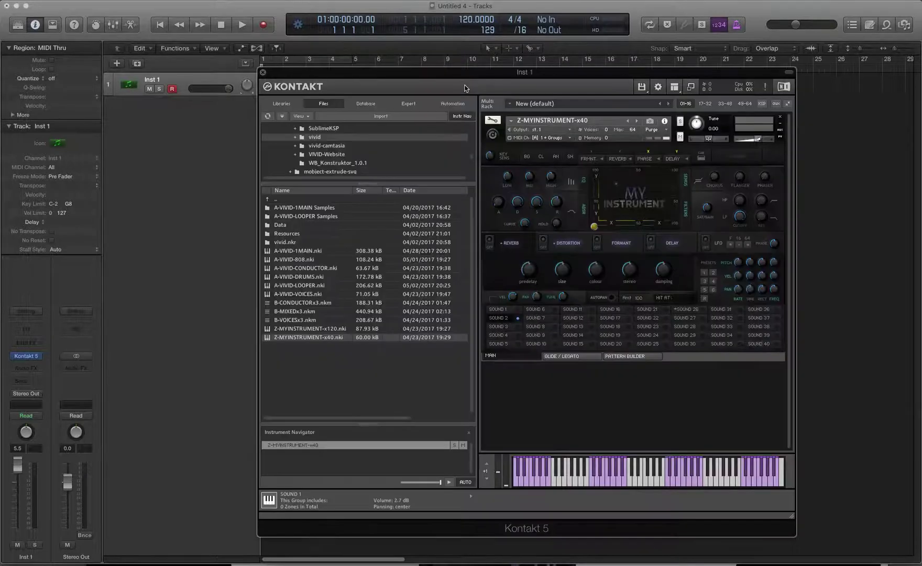
left_click(496, 121)
left_click_drag(598, 73, 520, 60)
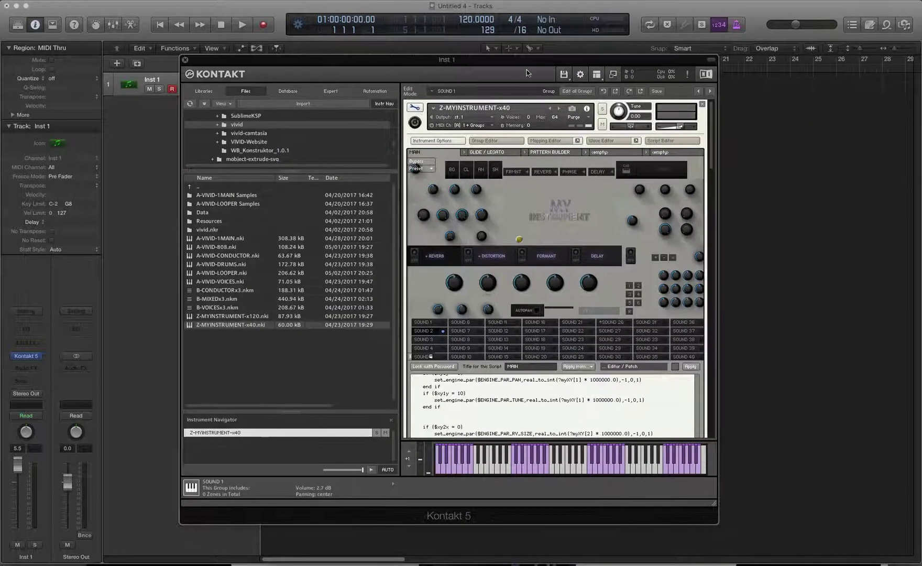
left_click_drag(711, 126, 711, 251)
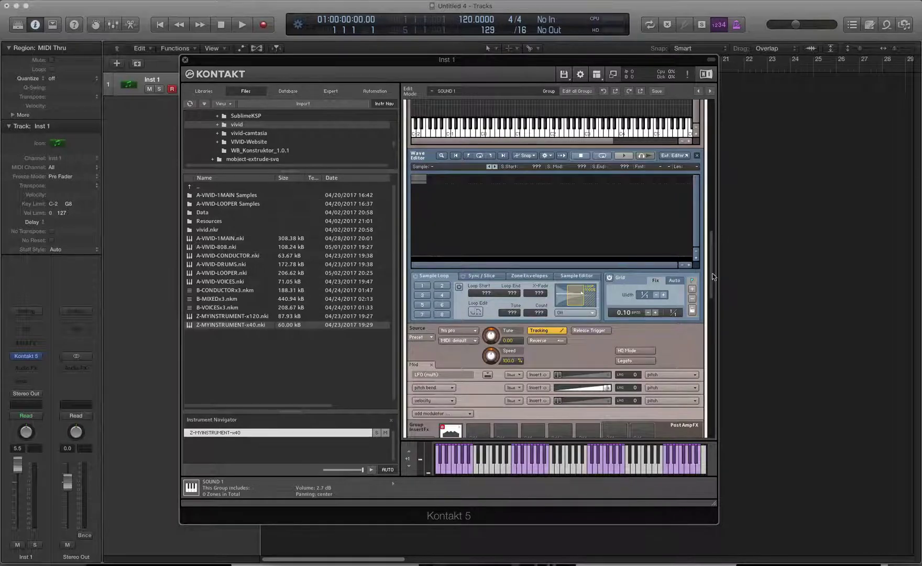
- Revisit the top of the instrument's interface and bring the Mapping Editor and Wave Editor back into view
left_click_drag(711, 276, 423, 110)
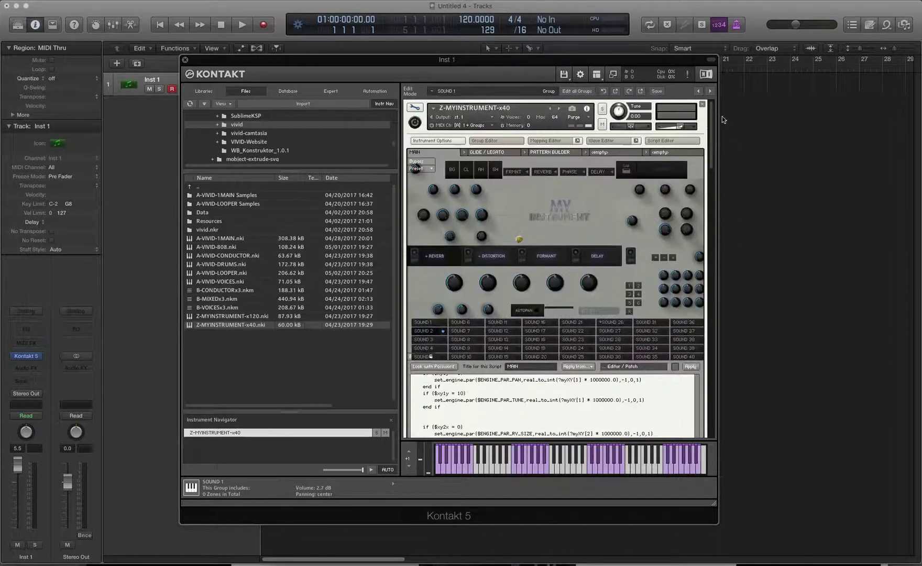
left_click(422, 109)
left_click(422, 109)
left_click_drag(709, 174, 724, 240)
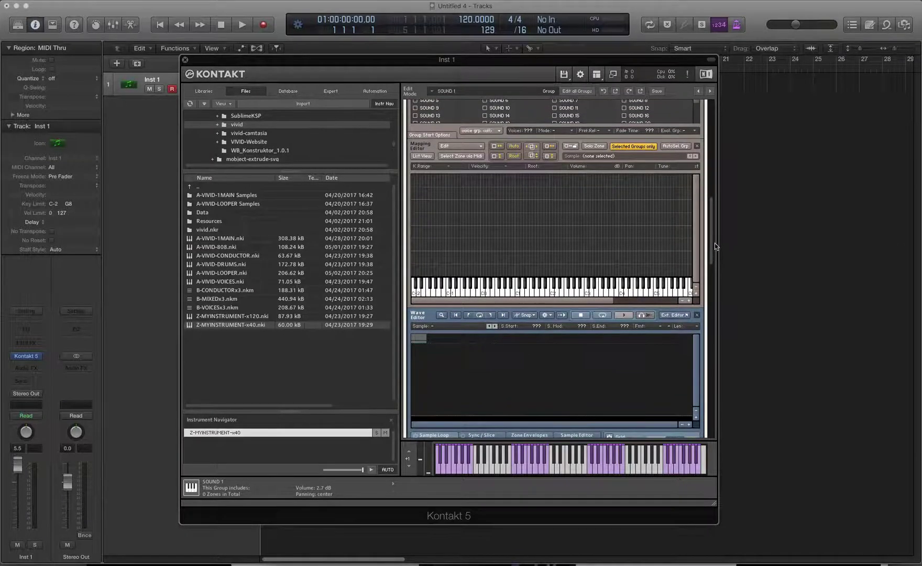
- Map brass-holdhorn.wav from Finder's OrkestraSymphonic folder across C-2 to G8 in the SOUND 1 group, with its root key at C3
key("super+Tab")
left_click_drag(674, 55, 701, 55)
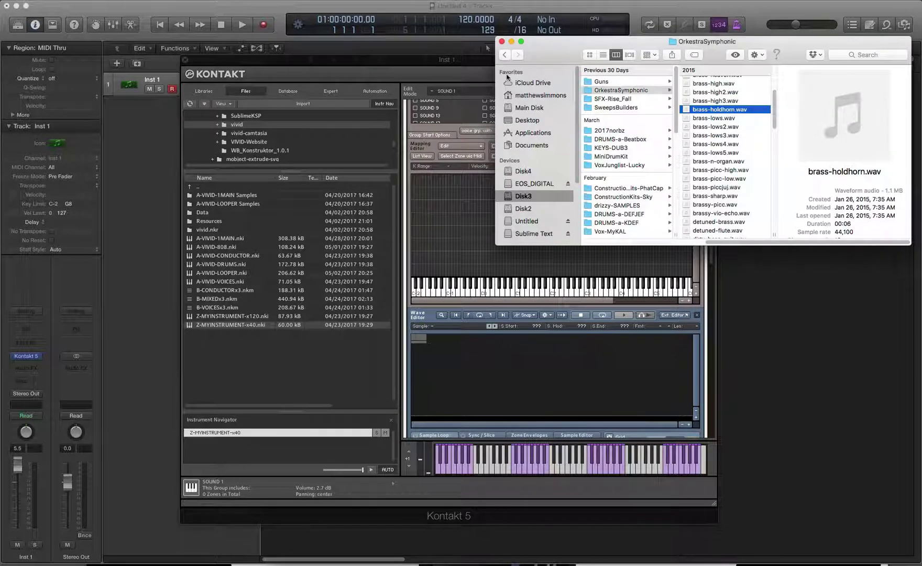
left_click_drag(454, 62, 421, 88)
left_click_drag(735, 113, 548, 205)
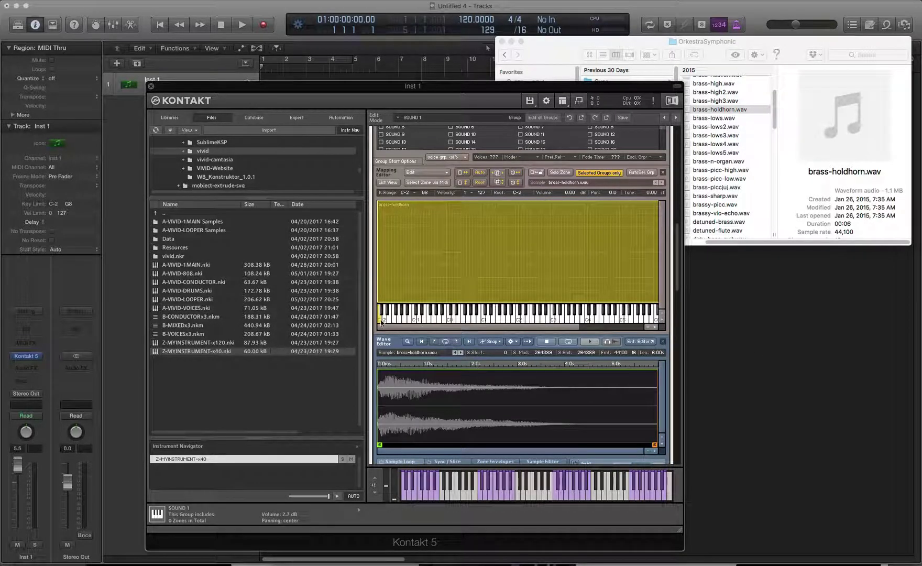
left_click_drag(379, 320, 447, 326)
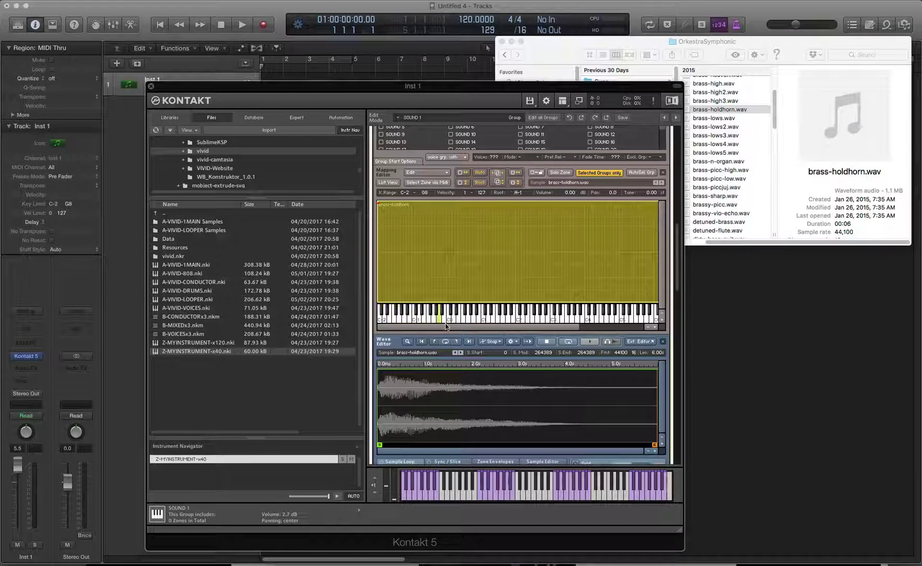
left_click_drag(528, 318, 553, 319)
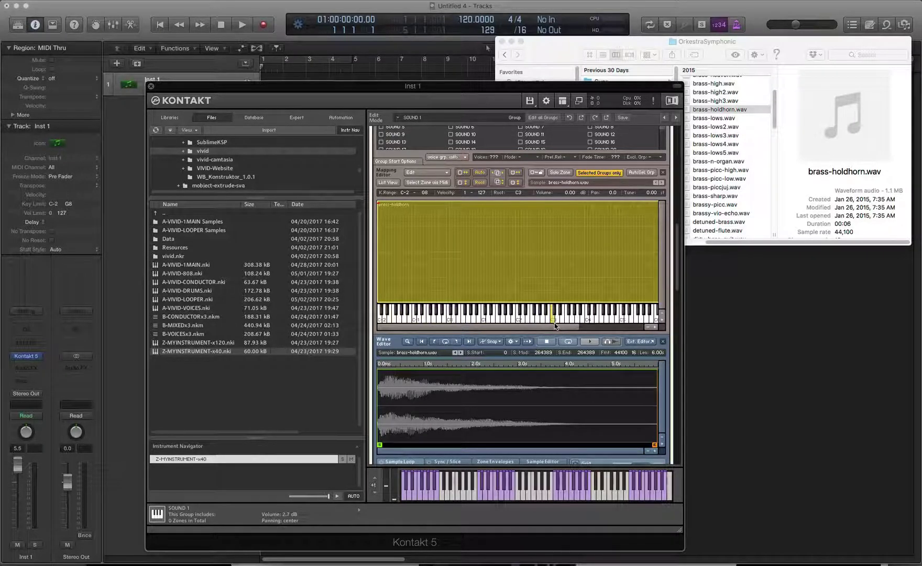
- Switch to Finder and preview the original brass-holdhorn.wav sample
left_click(761, 110)
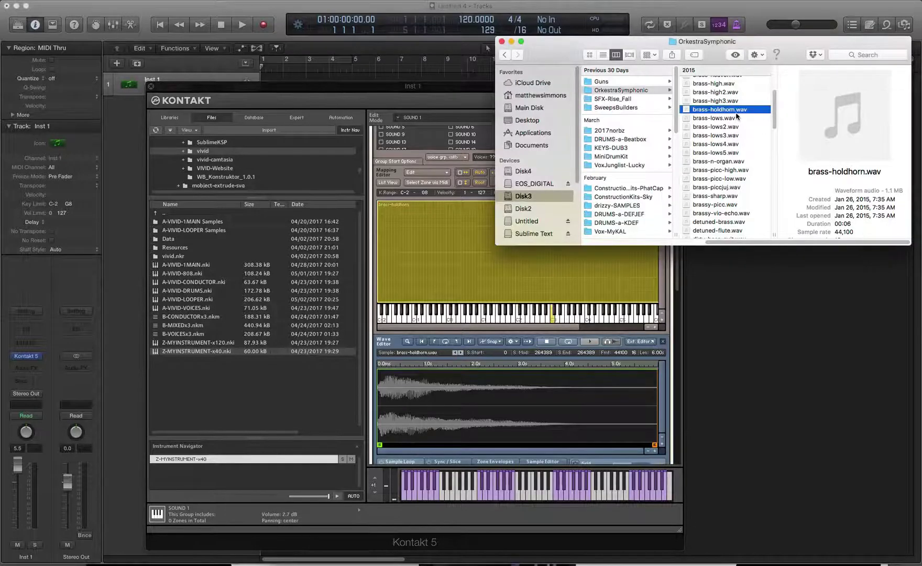
key("super+Tab")
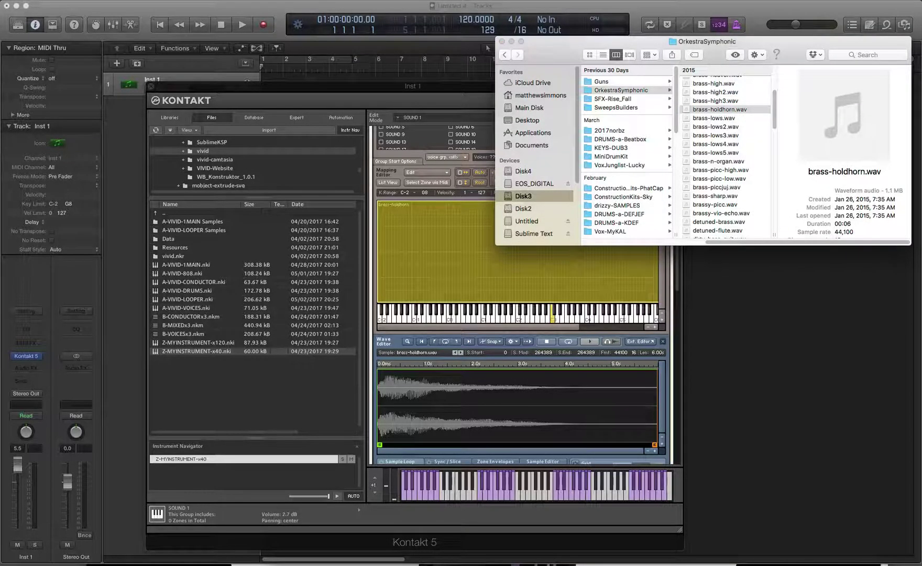
key("space")
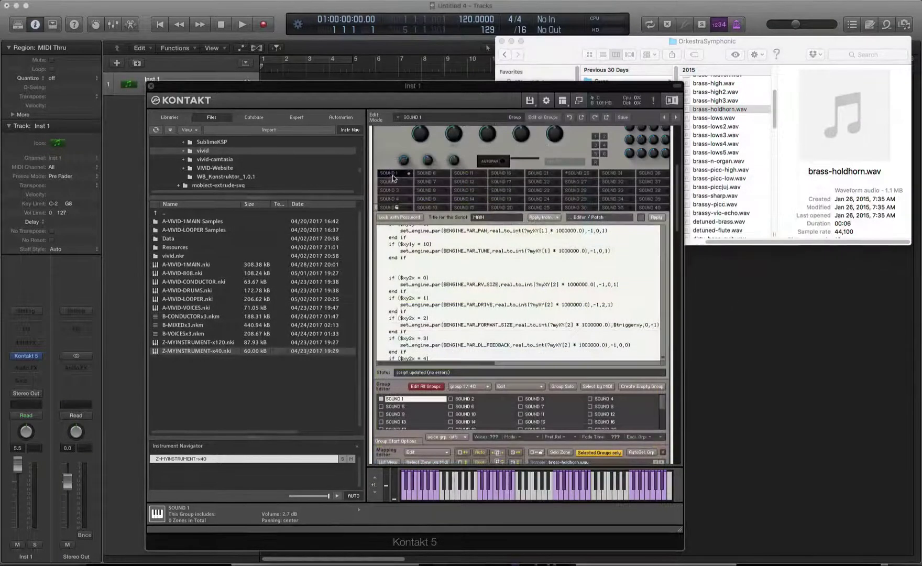
- Change the SOUND 1 group's Source mode to DFD
left_click_drag(677, 210, 692, 279)
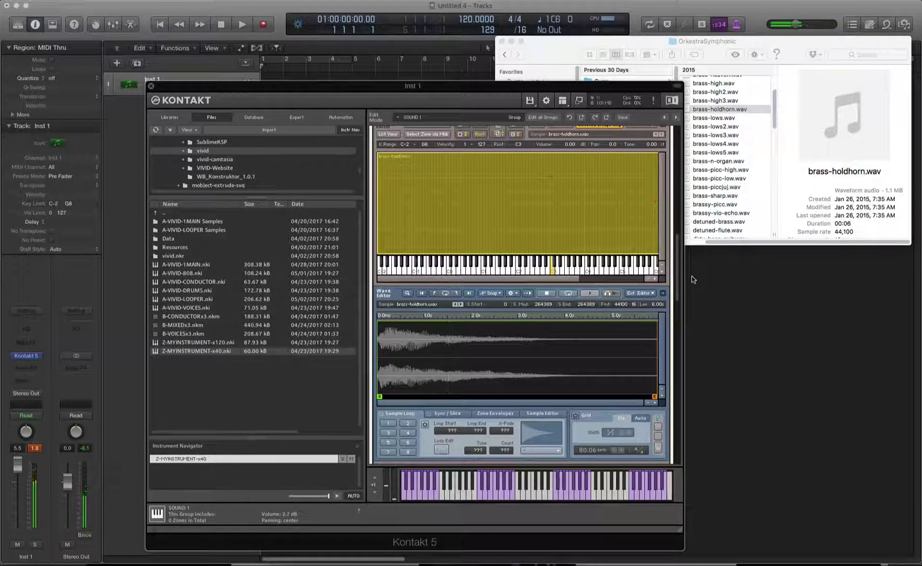
scroll(680, 282, "down", 2)
scroll(681, 293, "down", 2)
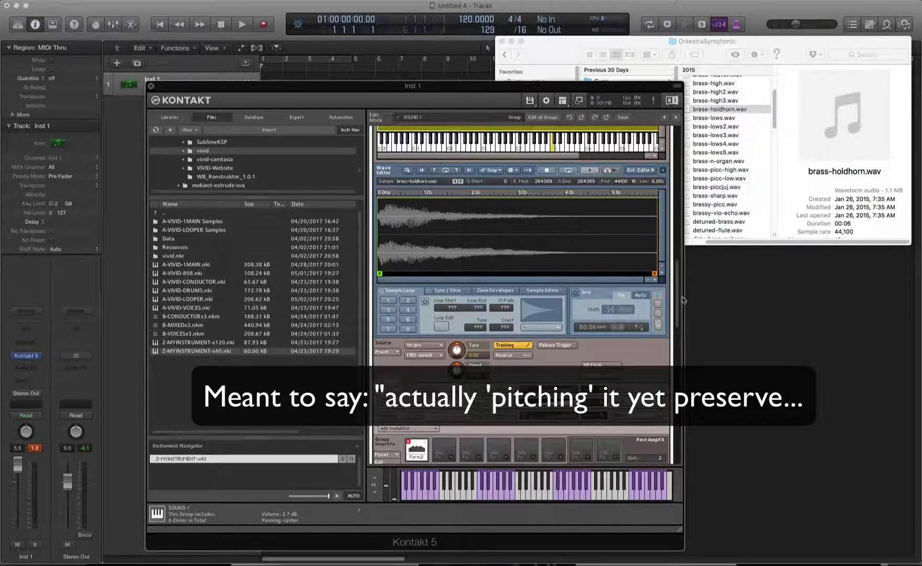
scroll(683, 296, "down", 3)
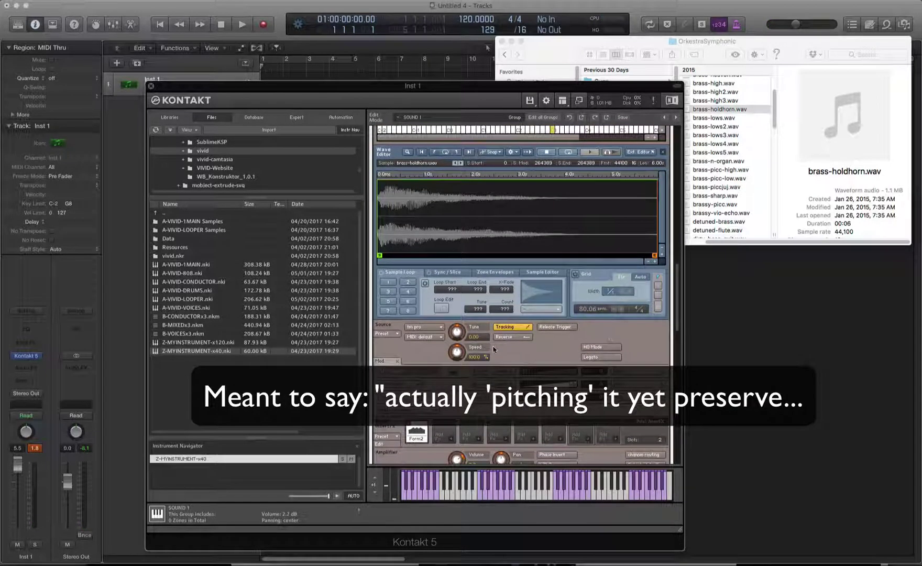
left_click(440, 331)
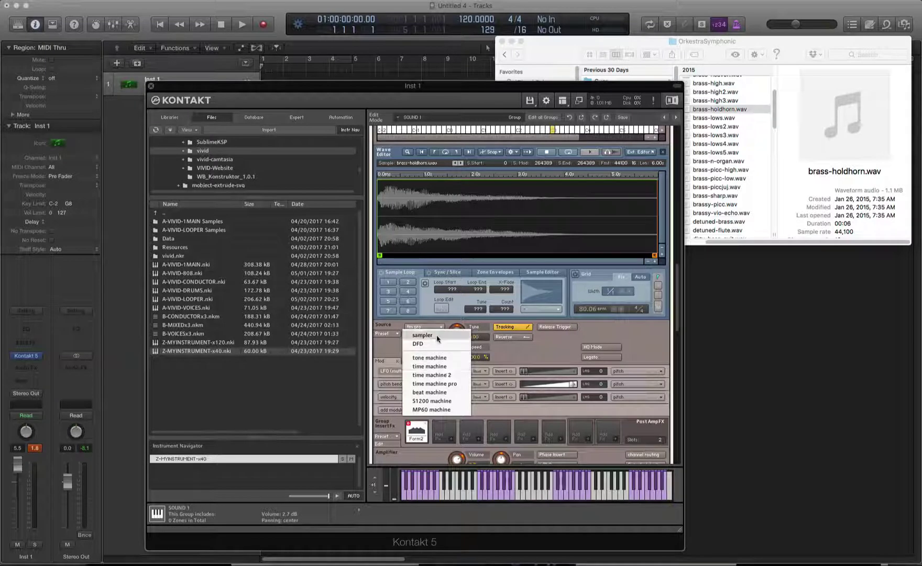
left_click(439, 344)
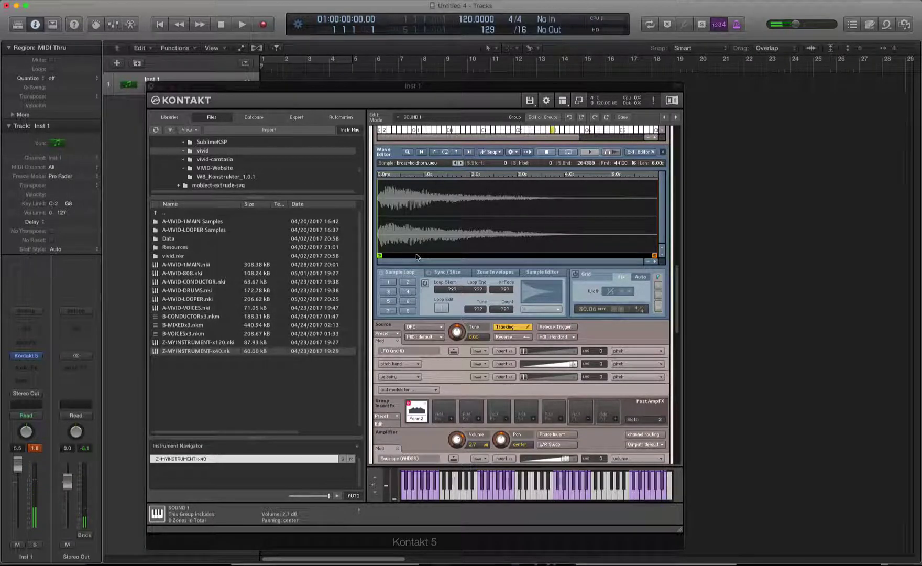
- Audition piano-bellhigh.wav in Finder, add it to SOUND 1's upper keys and extend its zone down to C3, overlapping the brass-holdhorn zone
scroll(676, 304, "up", 10)
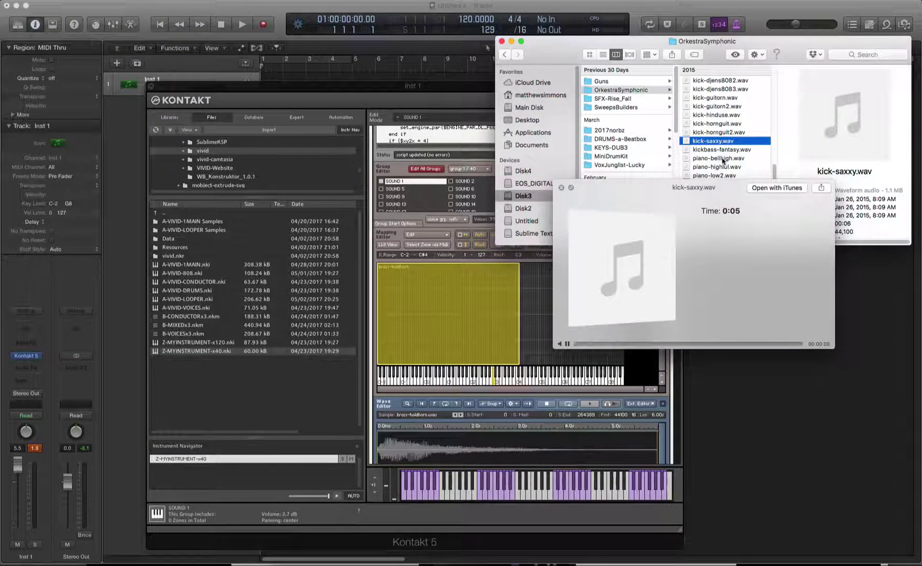
left_click(724, 158)
scroll(724, 164, "down", 2)
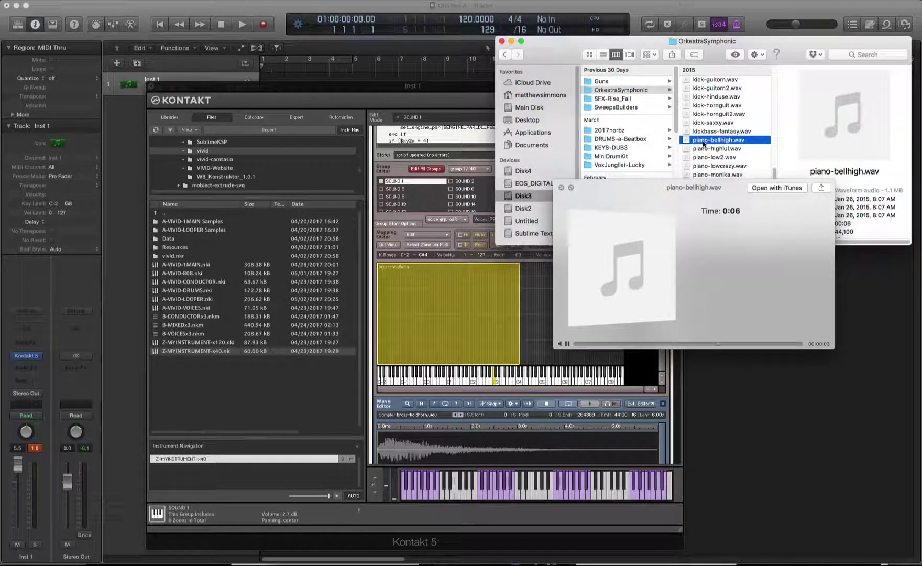
left_click_drag(704, 145, 640, 347)
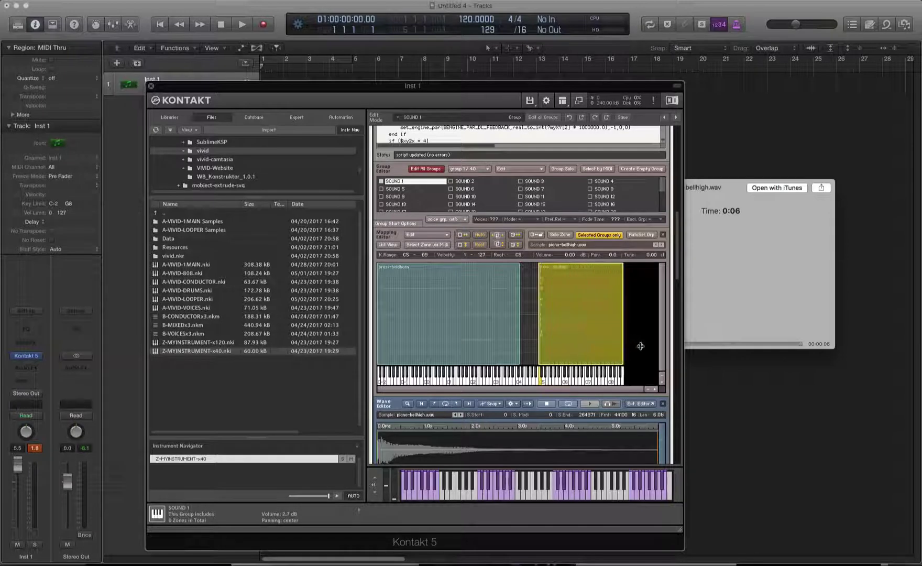
left_click_drag(539, 326, 491, 331)
- Auto-apply key crossfades to the overlapping brass-holdhorn and piano-bellhigh zones, and try extending the overlap toward the lower keys
left_click(461, 327, "shift")
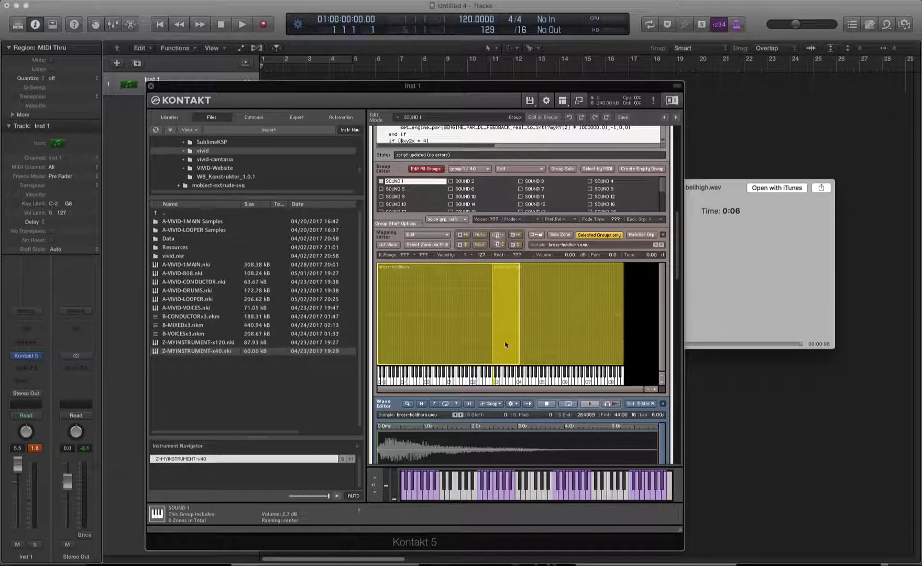
right_click(513, 315)
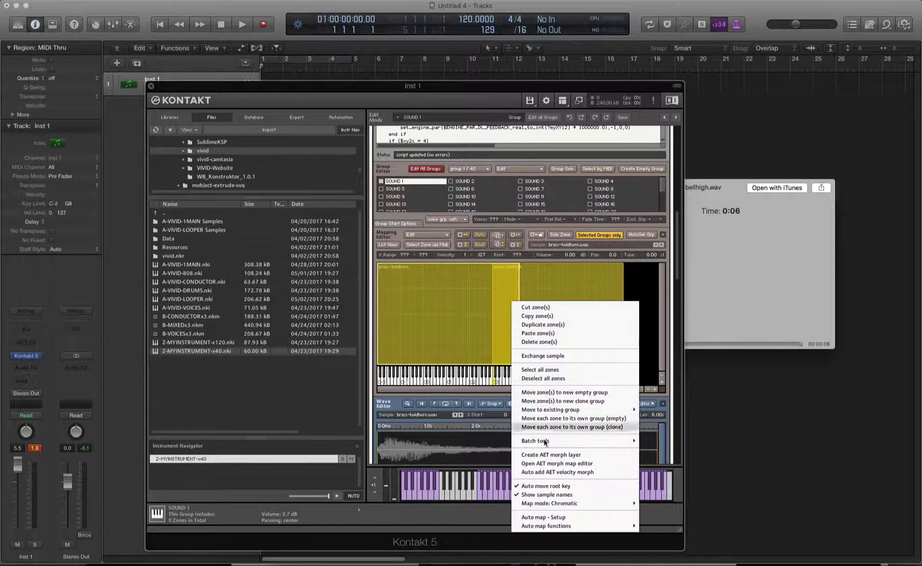
mouse_move(545, 442)
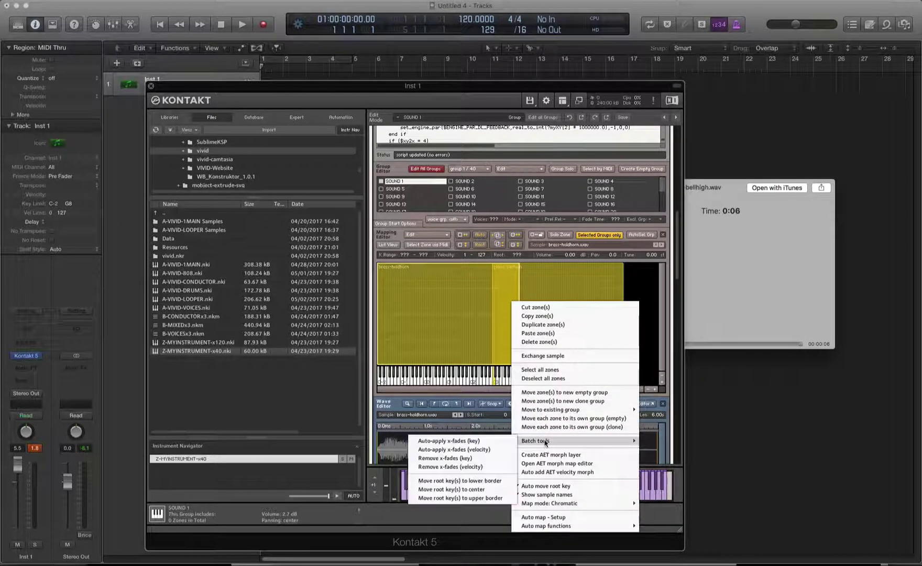
left_click(479, 442)
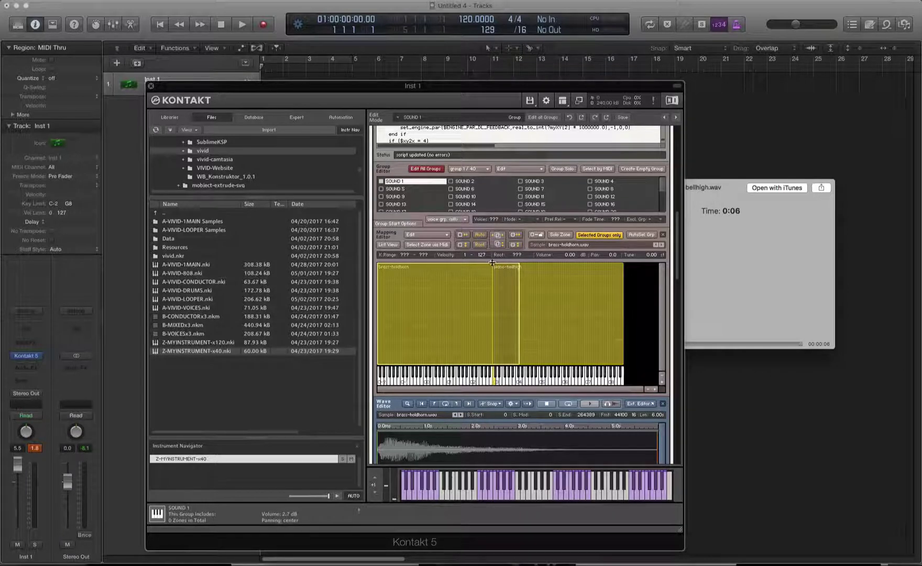
left_click_drag(493, 265, 404, 266)
left_click_drag(445, 313, 445, 347)
left_click(508, 355, "shift")
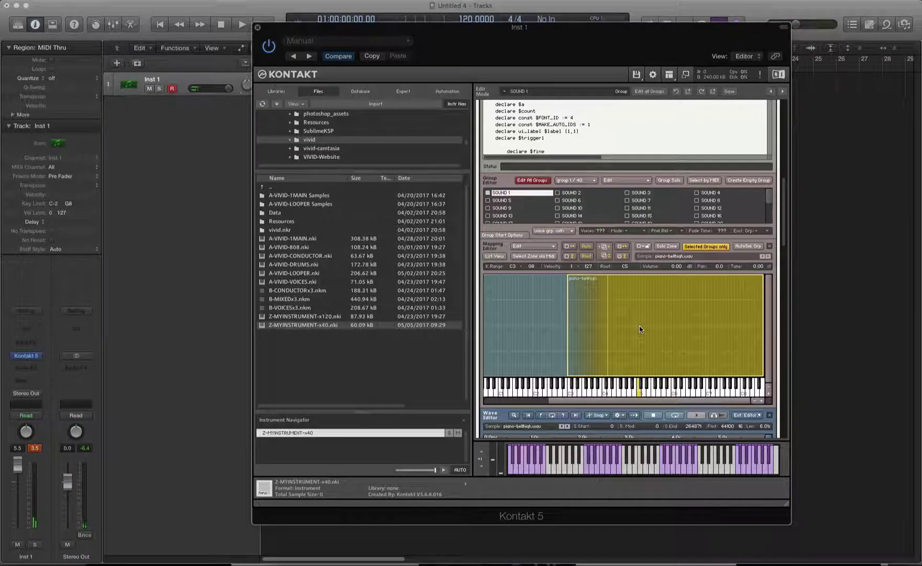
- Replace both zones in SOUND 1 with porta2.wav from Finder, mapped across C-2 to G8 with its root key at C3
left_click(534, 327, "shift")
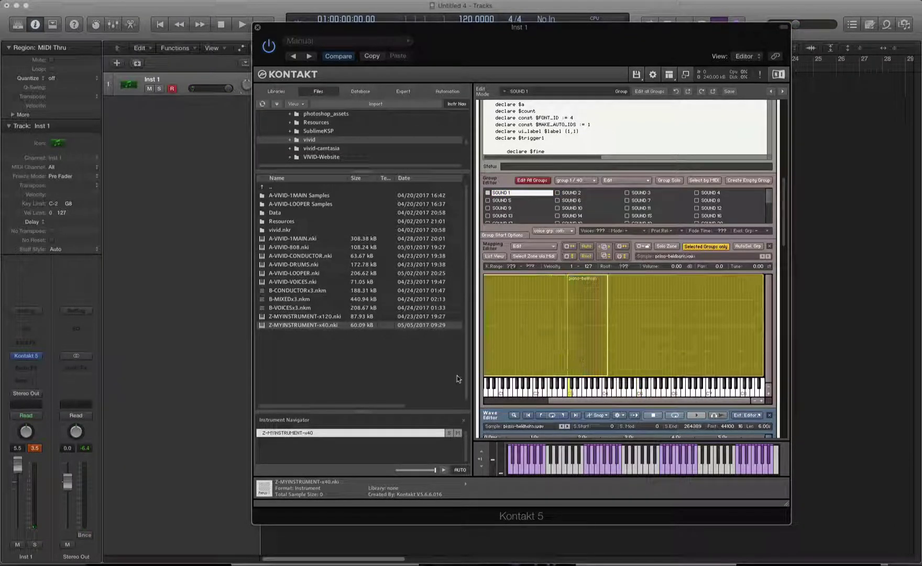
left_click_drag(786, 206, 780, 265)
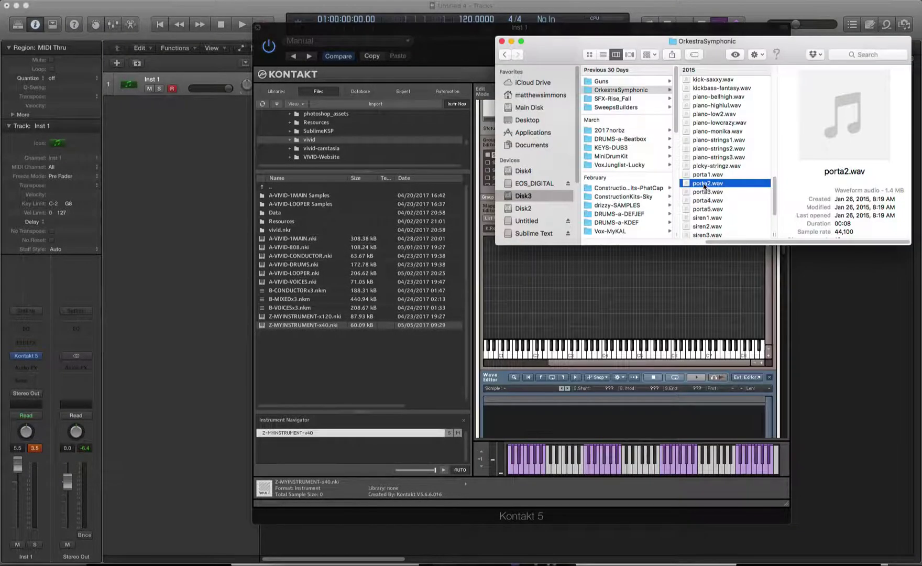
left_click_drag(704, 186, 764, 265)
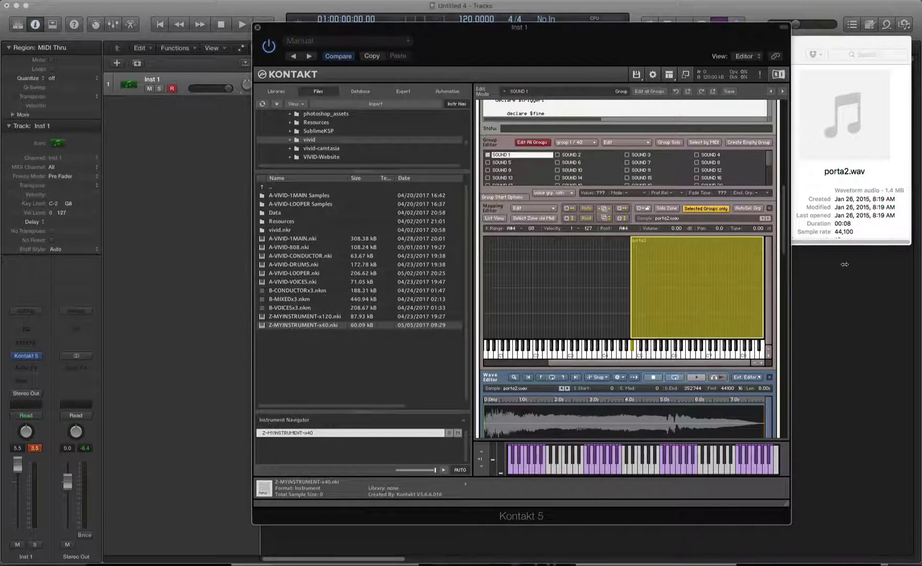
left_click_drag(630, 273, 176, 297)
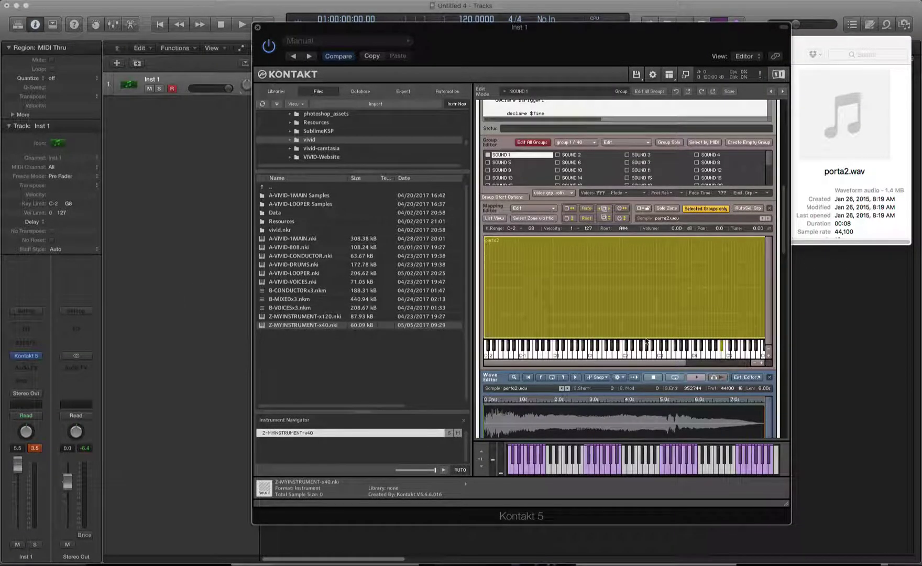
scroll(782, 232, "down", 3)
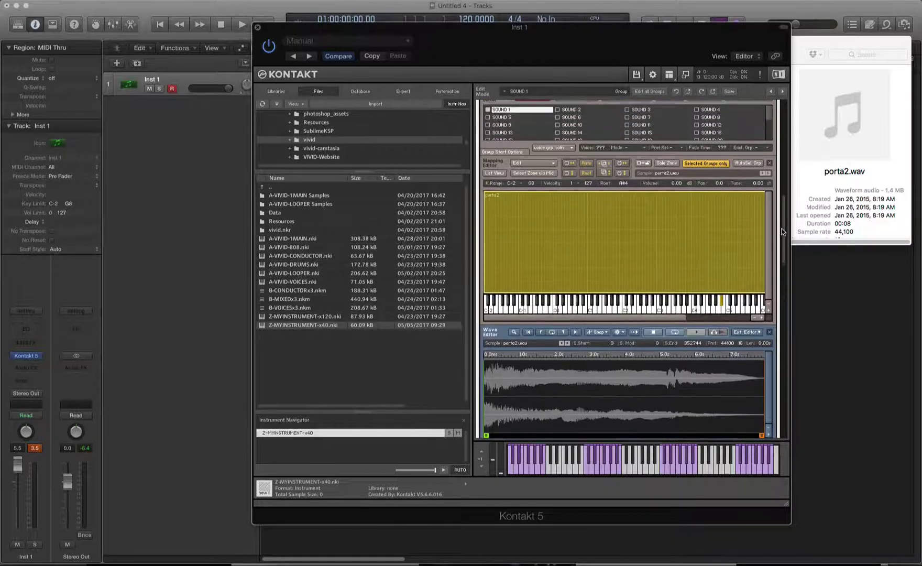
left_click_drag(722, 307, 659, 309)
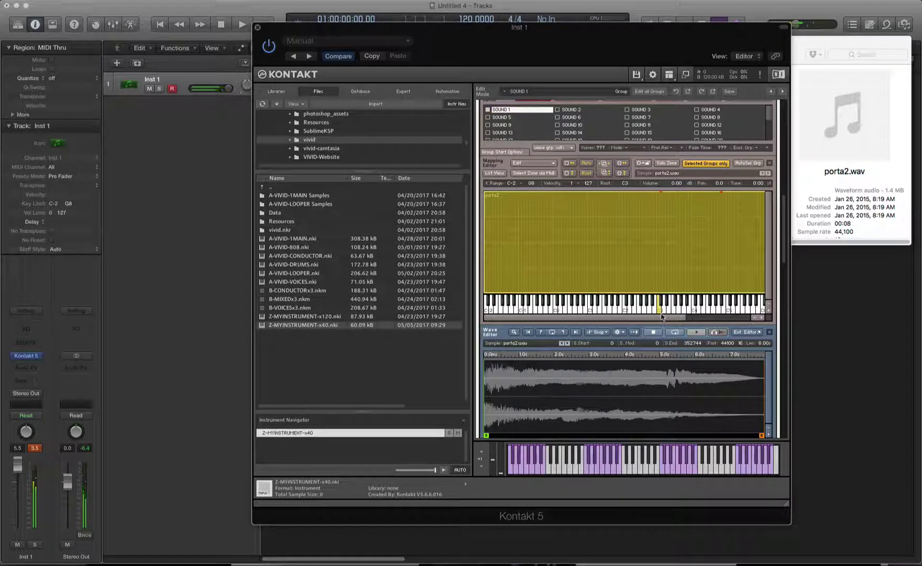
- Enable sample loop 1 for porta2.wav and set its region from about 97524 to 205856 samples
scroll(787, 236, "down", 5)
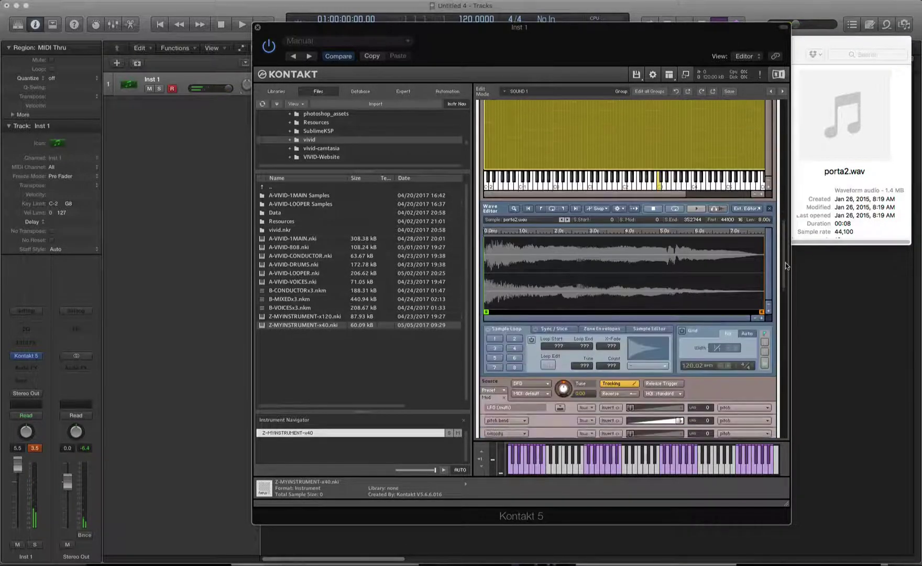
left_click(496, 324)
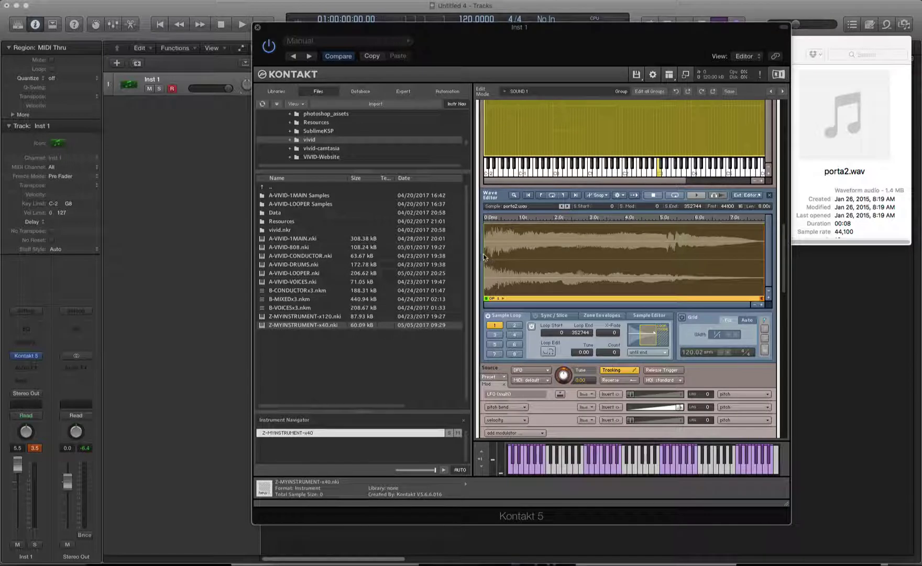
left_click_drag(484, 253, 563, 245)
left_click_drag(763, 245, 647, 256)
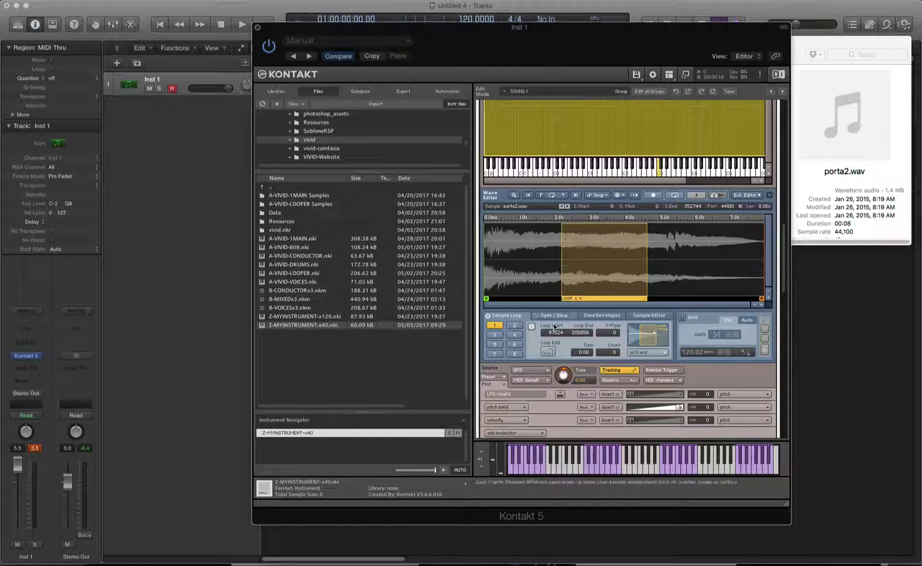
- Inspect loop 1's seam in the Loop Edit view and move the loop start to about 113741 samples to compare the join
left_click(548, 353)
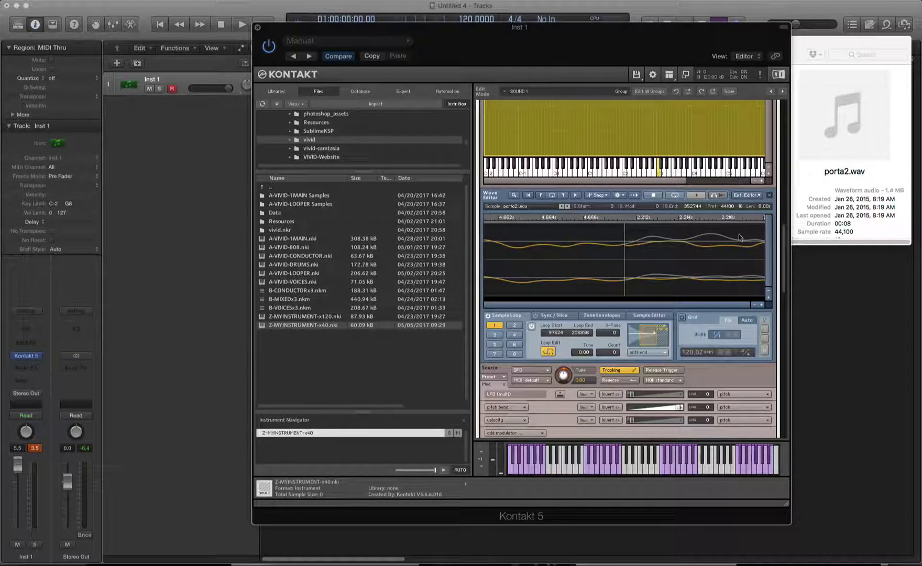
left_click(548, 351)
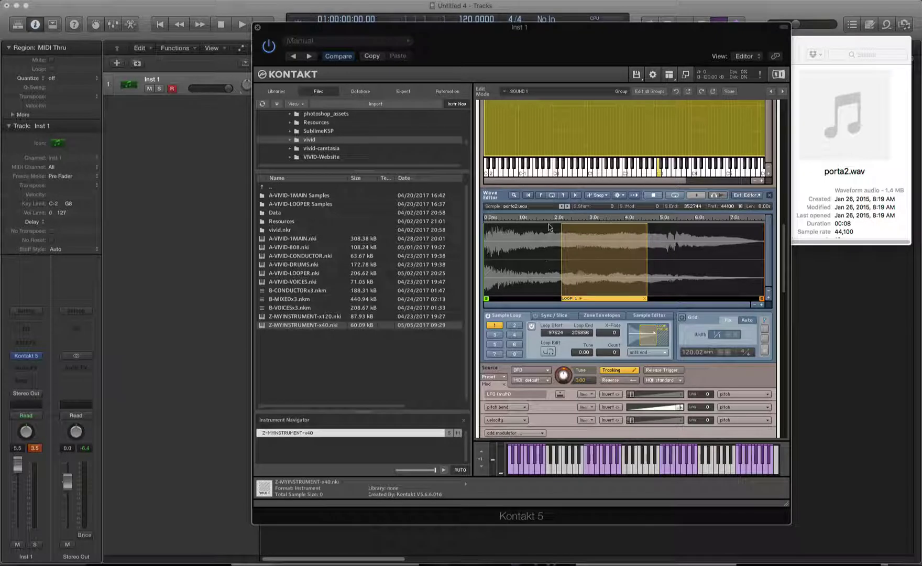
left_click(548, 352)
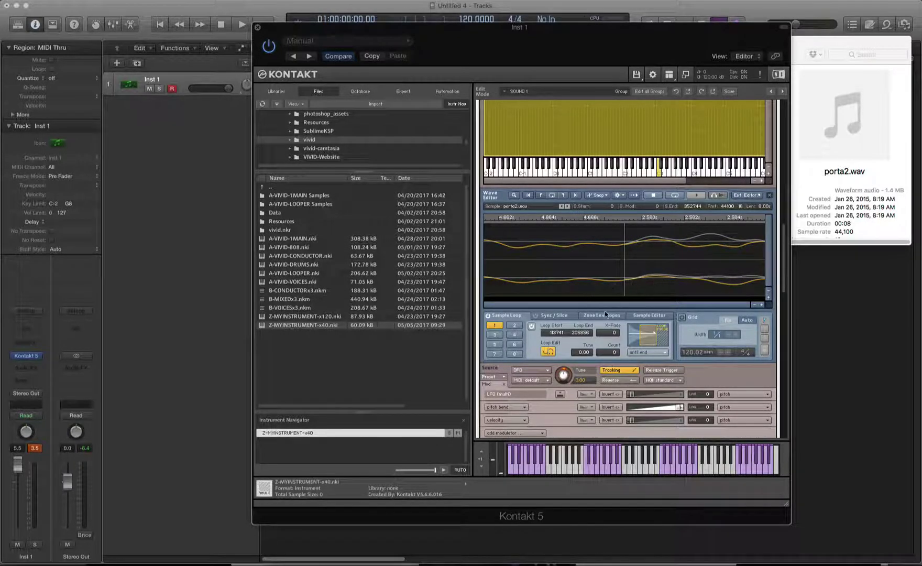
left_click(548, 351)
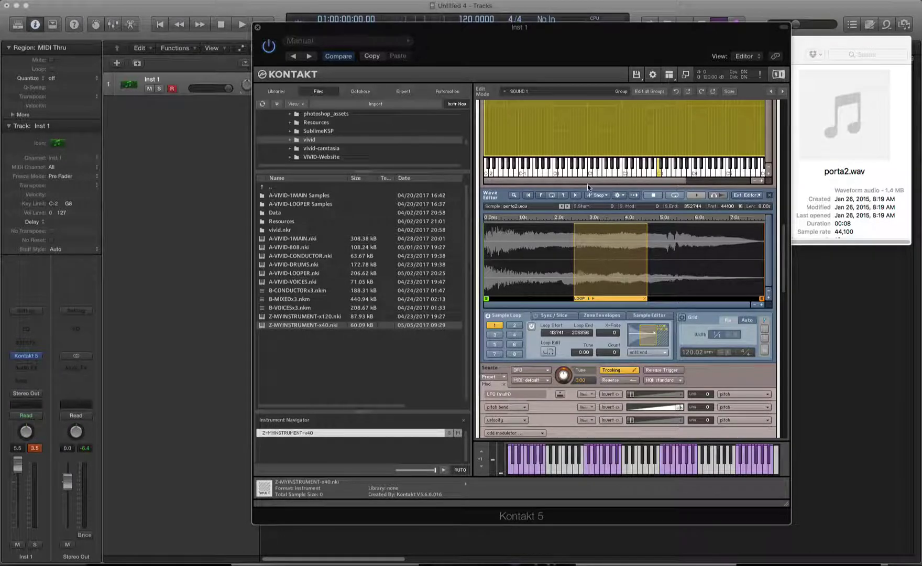
- Shift loop 1 of porta2.wav to about 134209 to 226324 samples and check the available source modes
left_click_drag(788, 260, 785, 148)
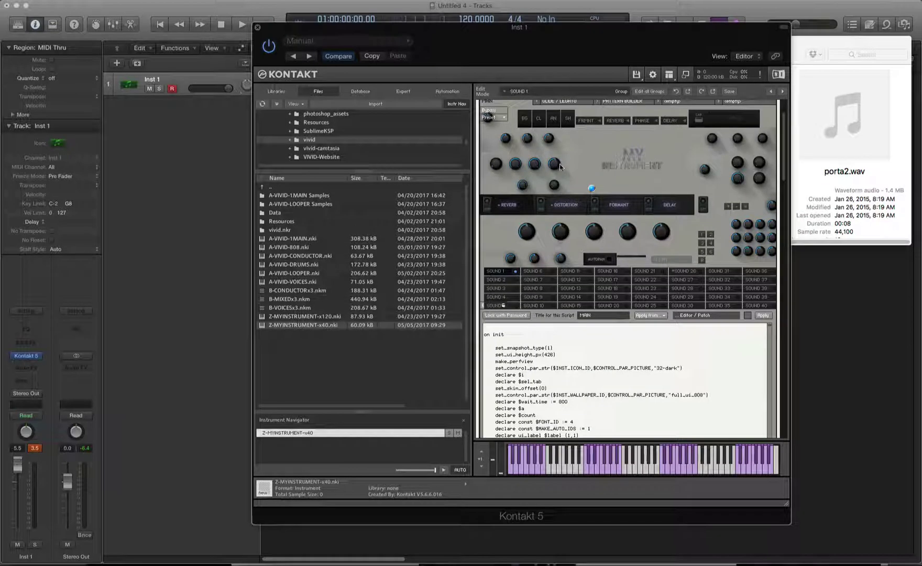
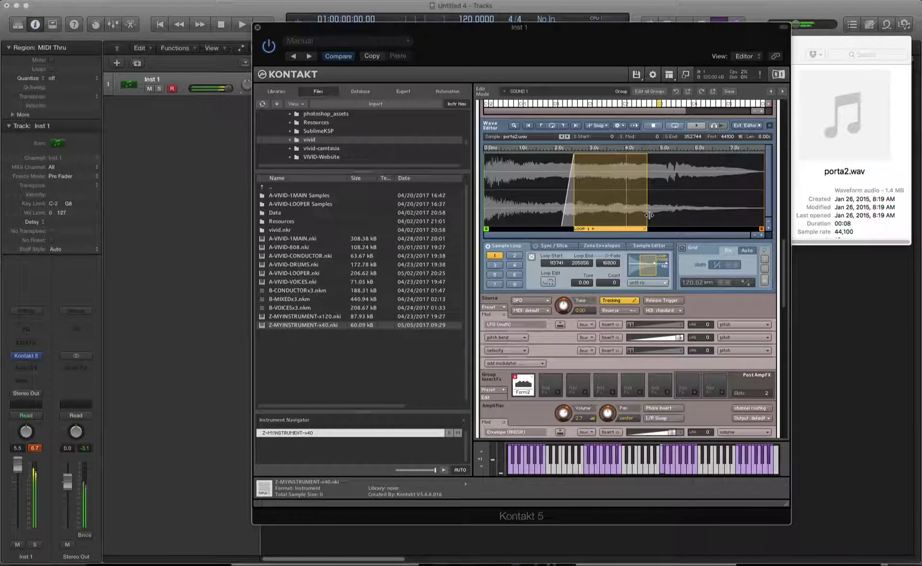
left_click_drag(614, 204, 632, 209)
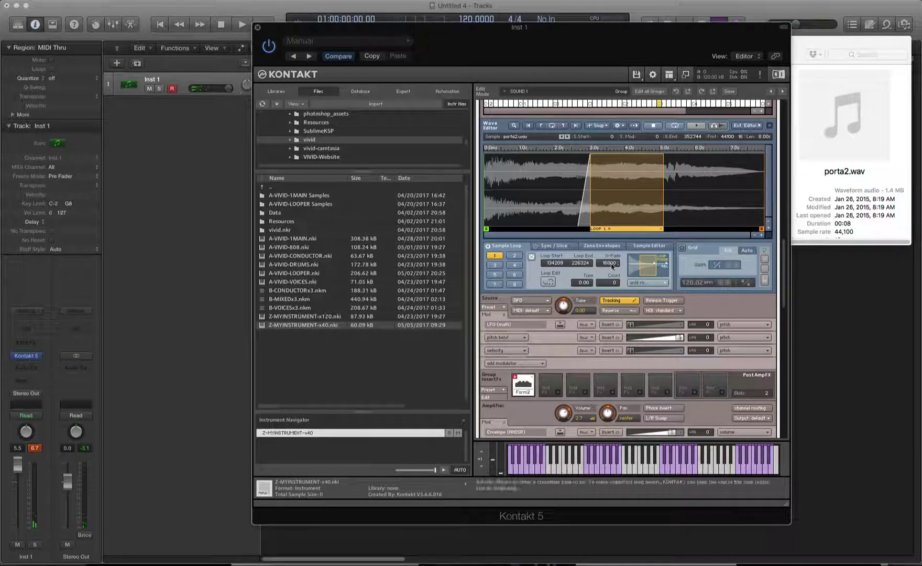
left_click(518, 302)
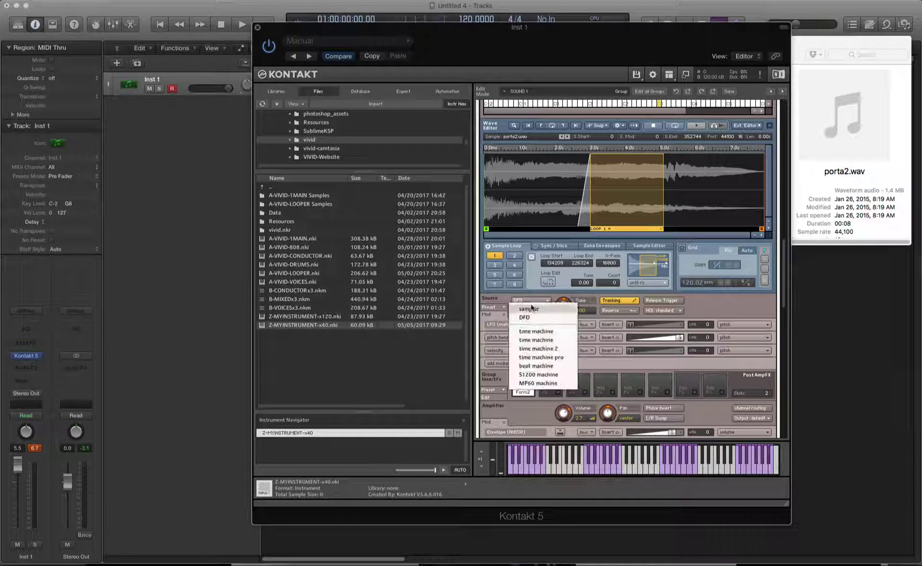
left_click(648, 211)
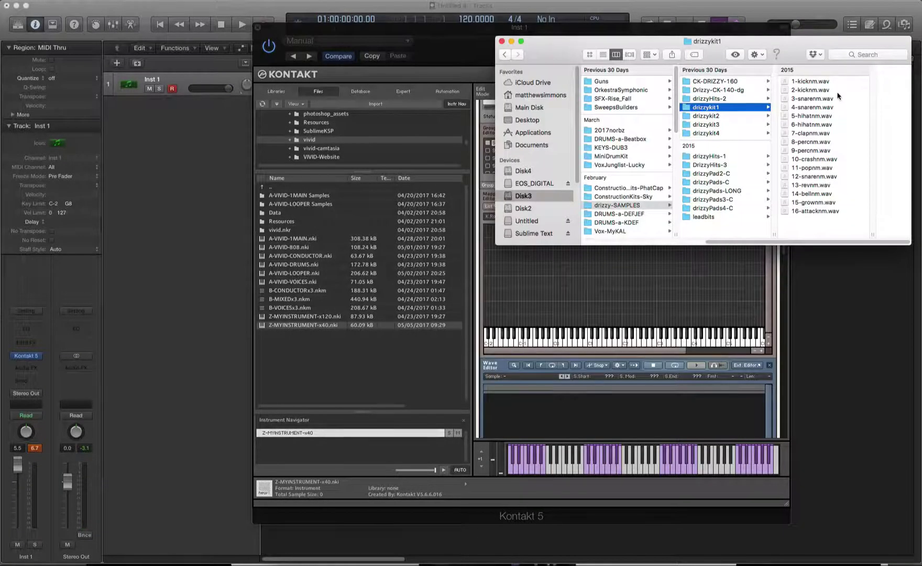
- Load all 16 drizzykit1 samples from Finder into SOUND 1, mapped one per key from C3 upward
left_click(795, 82)
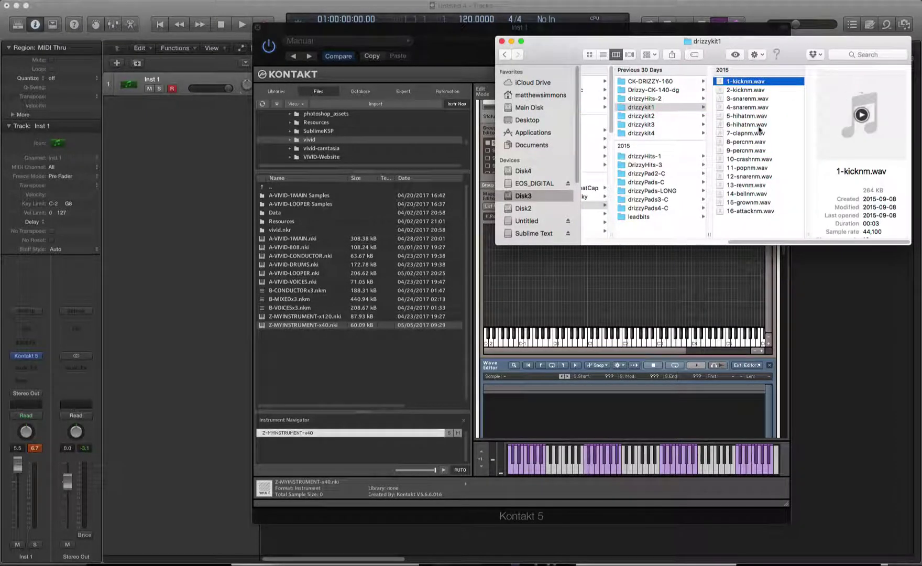
left_click(754, 211, "shift")
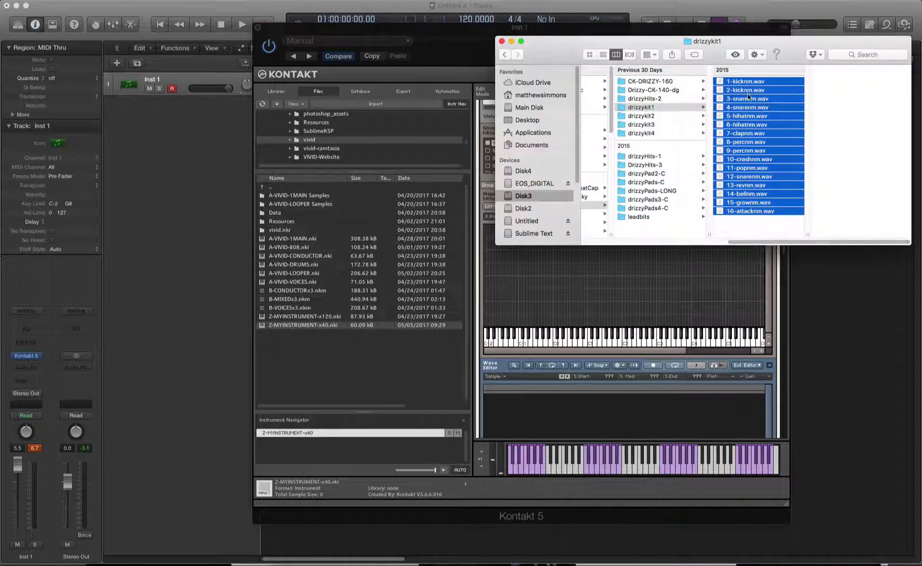
left_click_drag(748, 97, 658, 317)
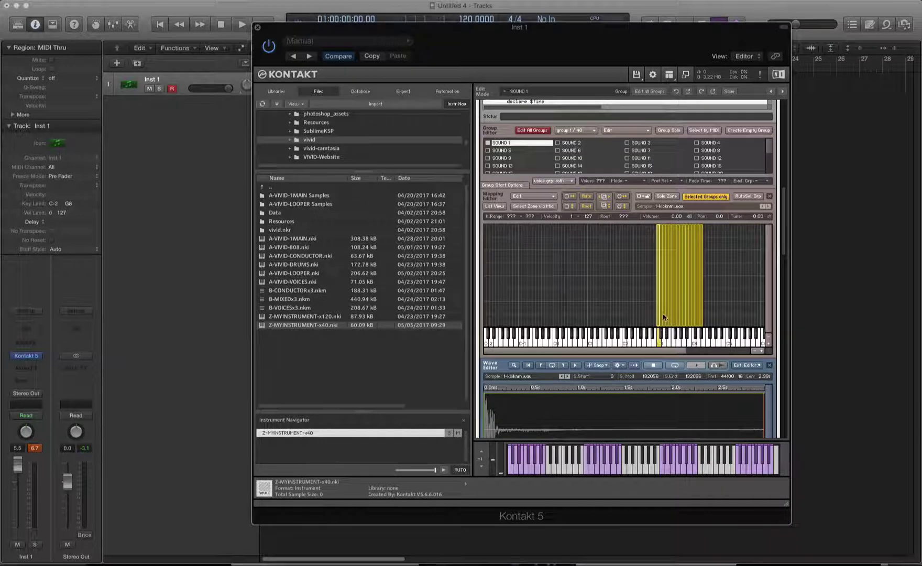
key("super+Tab")
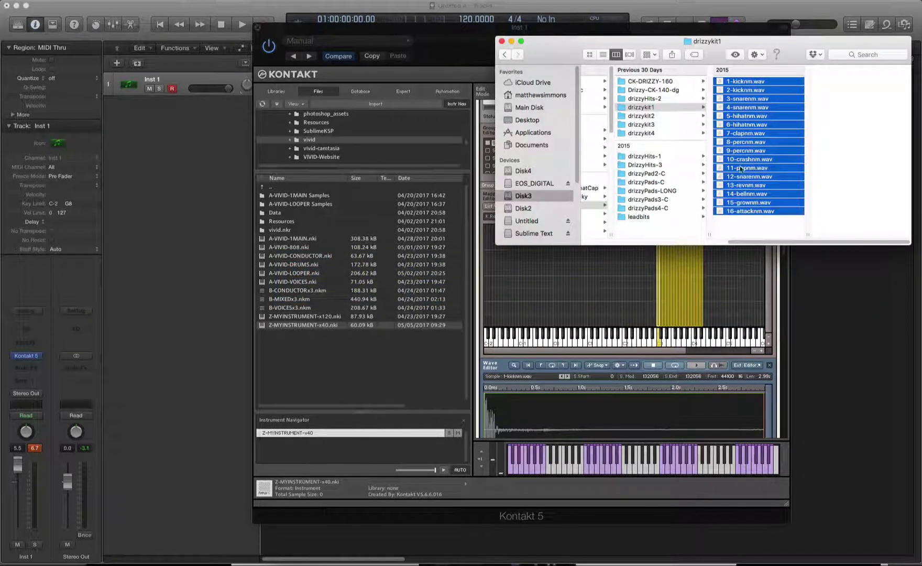
left_click(722, 276)
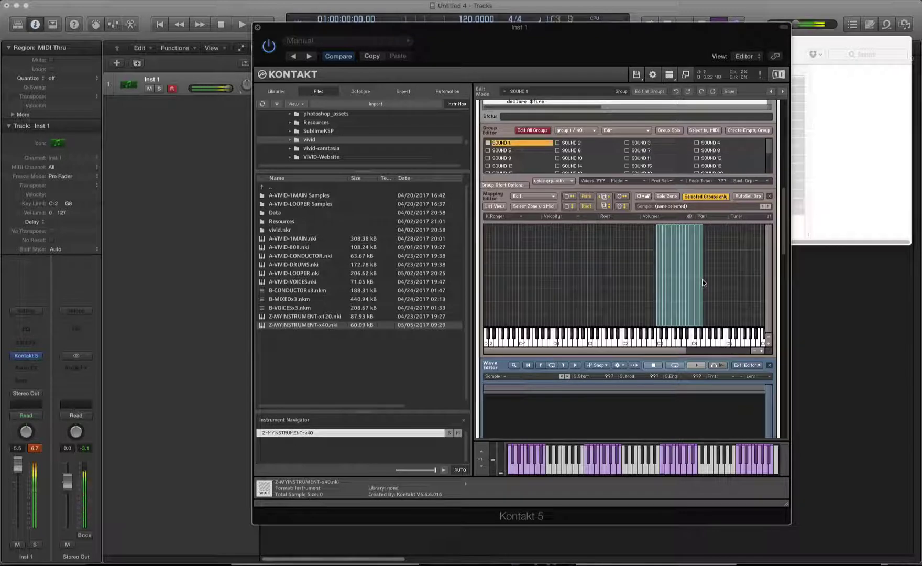
- Stretch the 16-attacknm.wav zone from D#4 up to G8 and map the 3-snarenm.wav zone across C-2 to B2
left_click(703, 281)
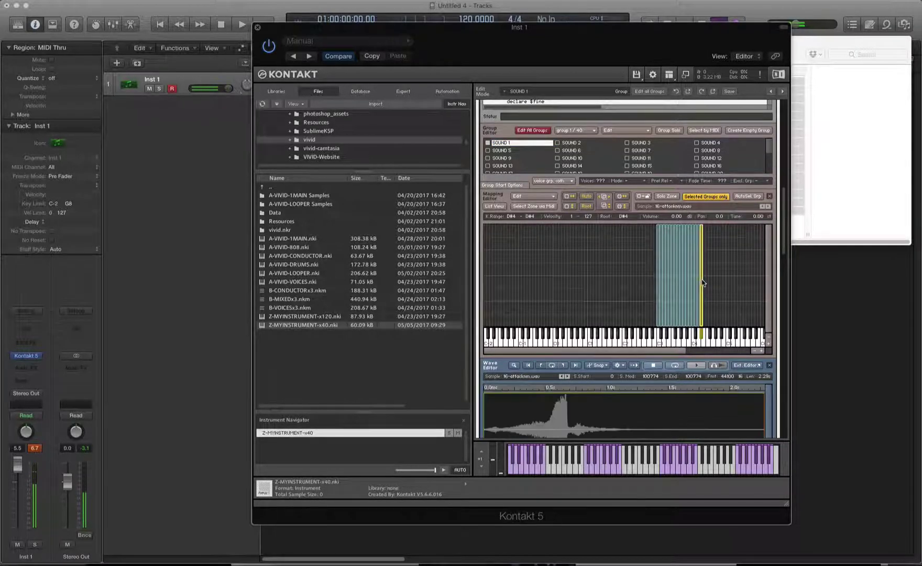
left_click_drag(704, 281, 822, 283)
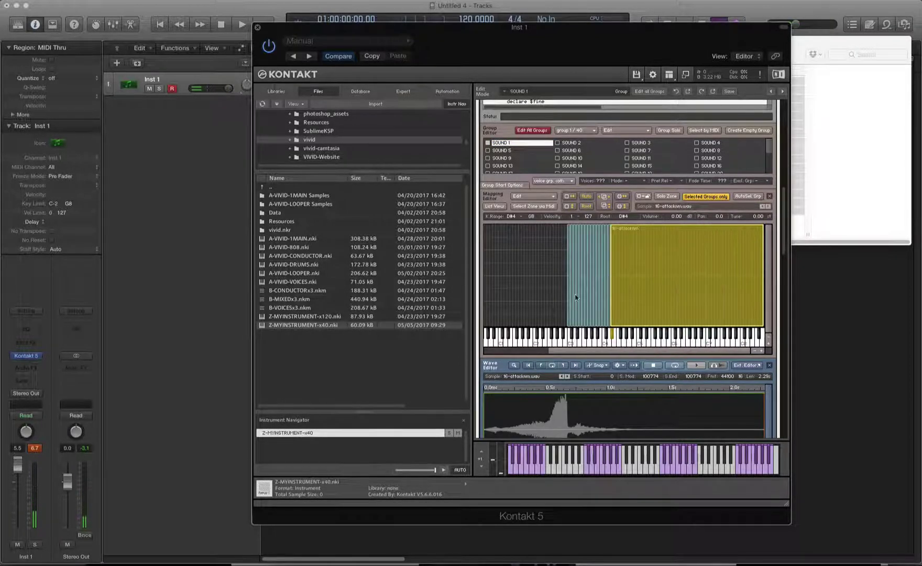
left_click(575, 276)
left_click(574, 278)
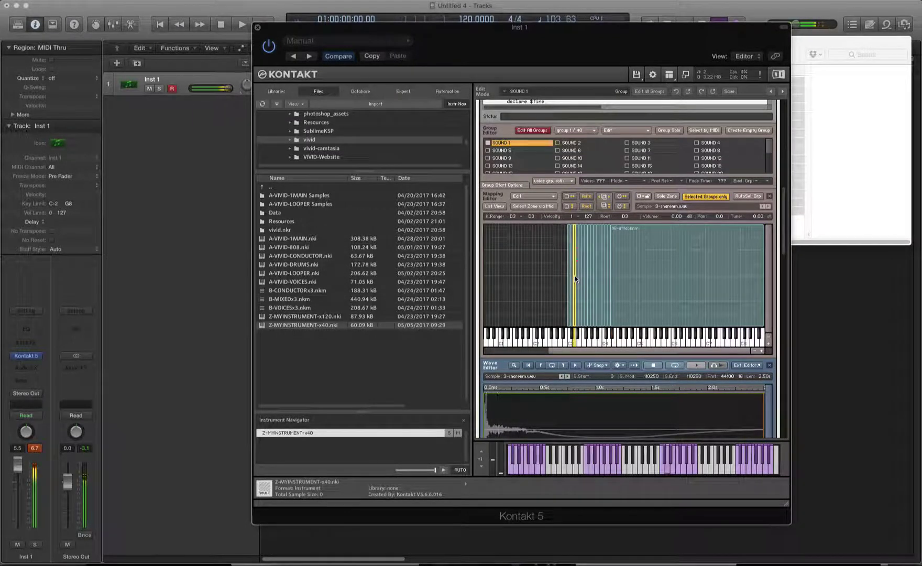
left_click(575, 280)
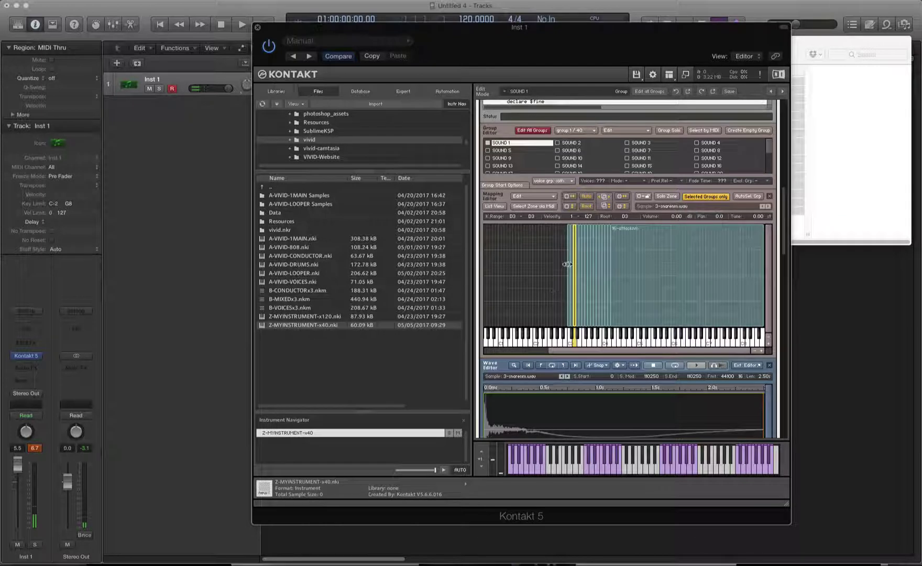
left_click_drag(567, 264, 575, 274)
left_click(541, 276)
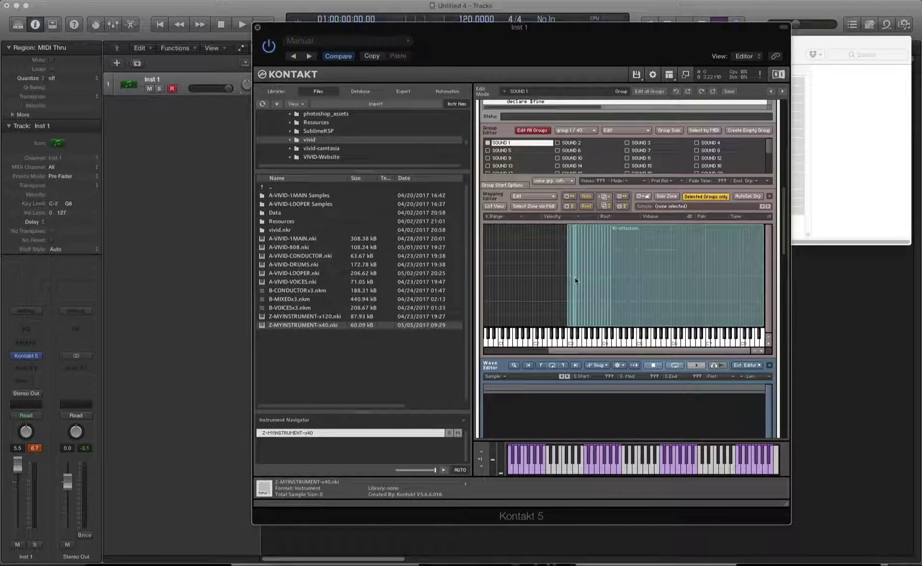
left_click_drag(572, 274, 440, 286)
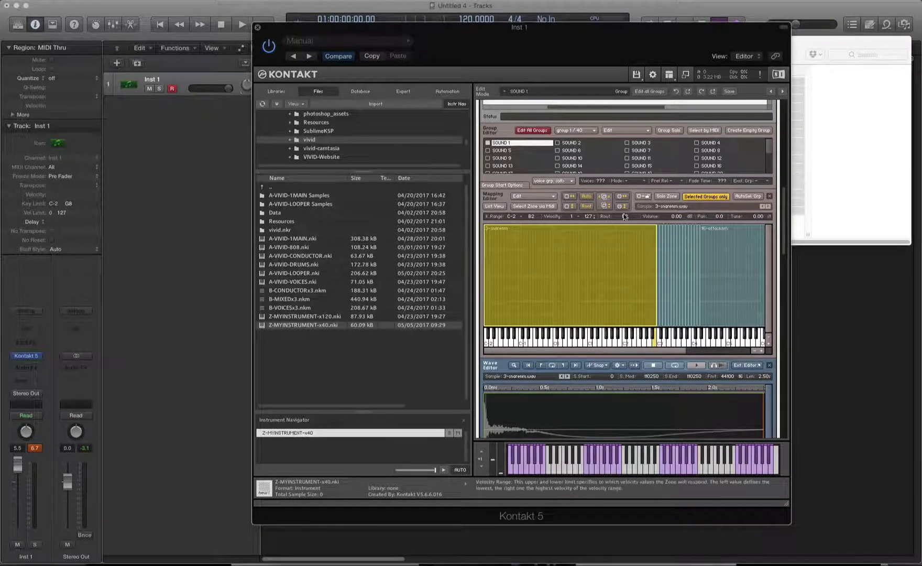
scroll(785, 217, "down", 10)
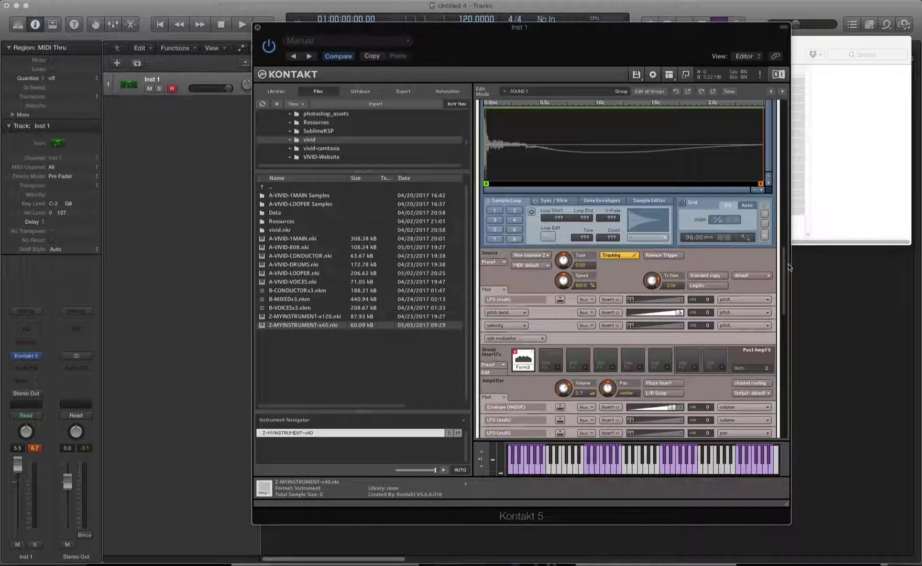
scroll(783, 267, "up", 5)
scroll(786, 246, "up", 3)
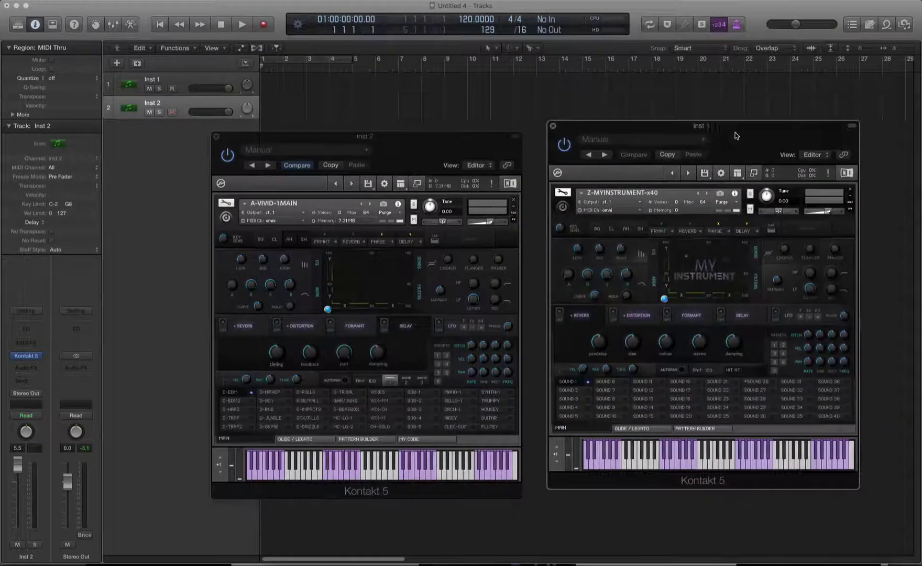
- Place the two instrument windows side by side, choose the D-90s sound in A-VIVID-1MAIN, and lower Inst 2's channel volume to about 0.6
left_click_drag(738, 135, 725, 150)
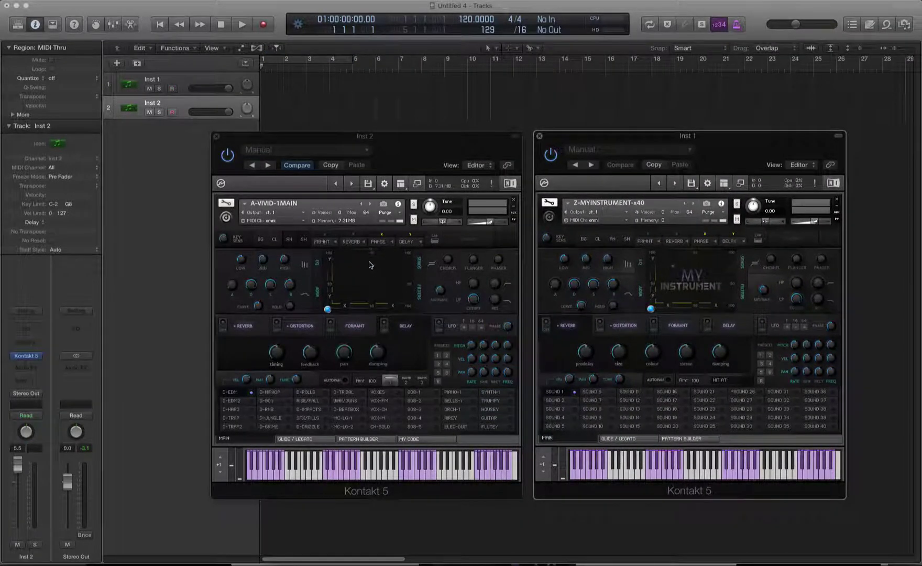
left_click(304, 242)
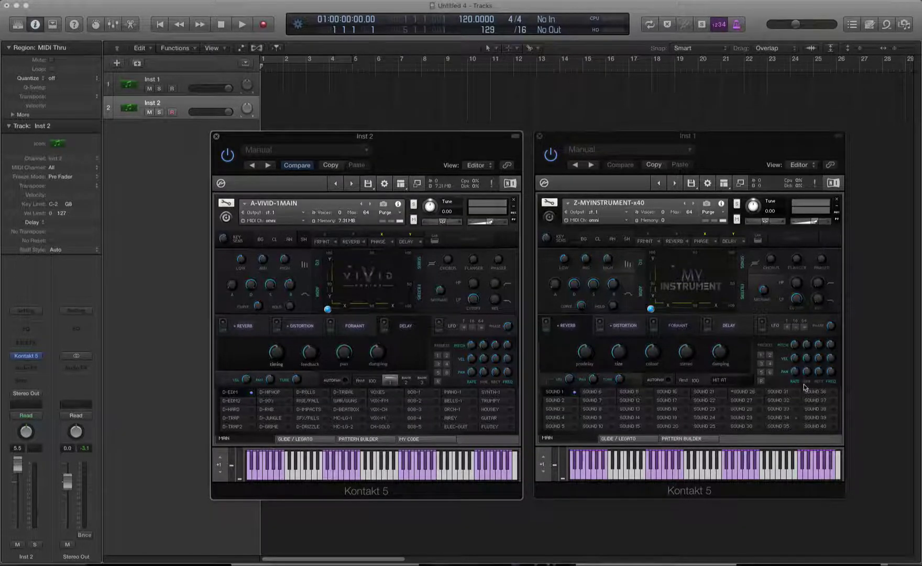
left_click(275, 402)
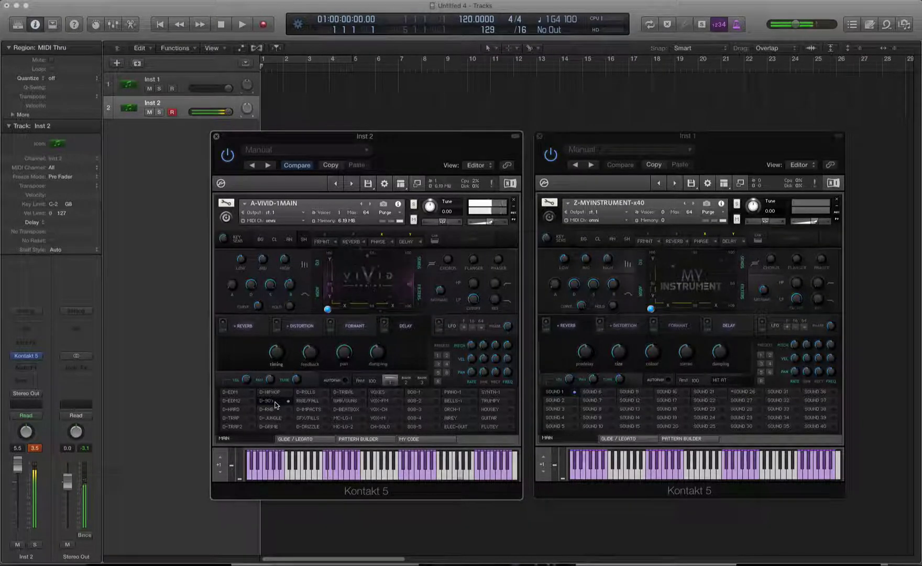
left_click_drag(17, 464, 18, 478)
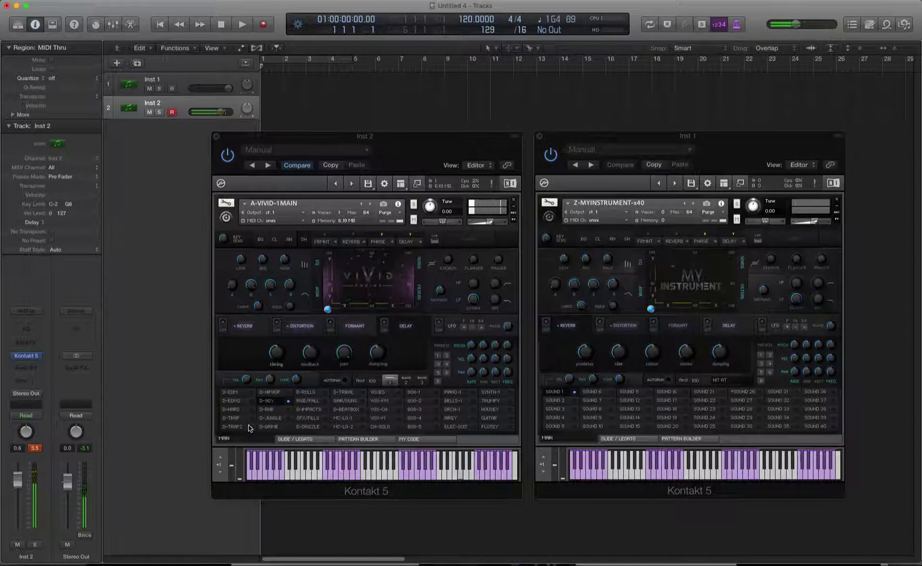
- Open A-VIVID-1MAIN for editing and select the 8_PERC sample zone at G4 in the 90s group
left_click(224, 208)
left_click(225, 205)
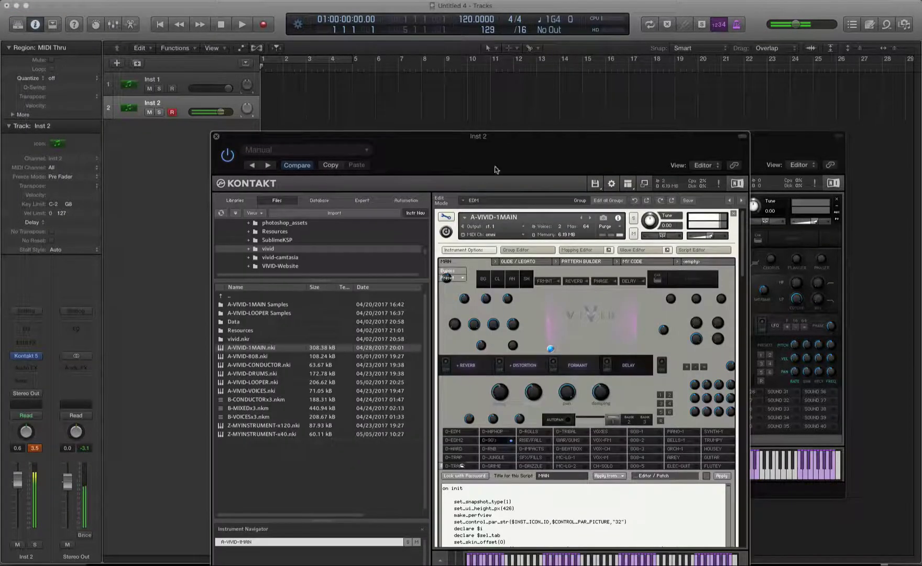
left_click_drag(564, 165, 414, 82)
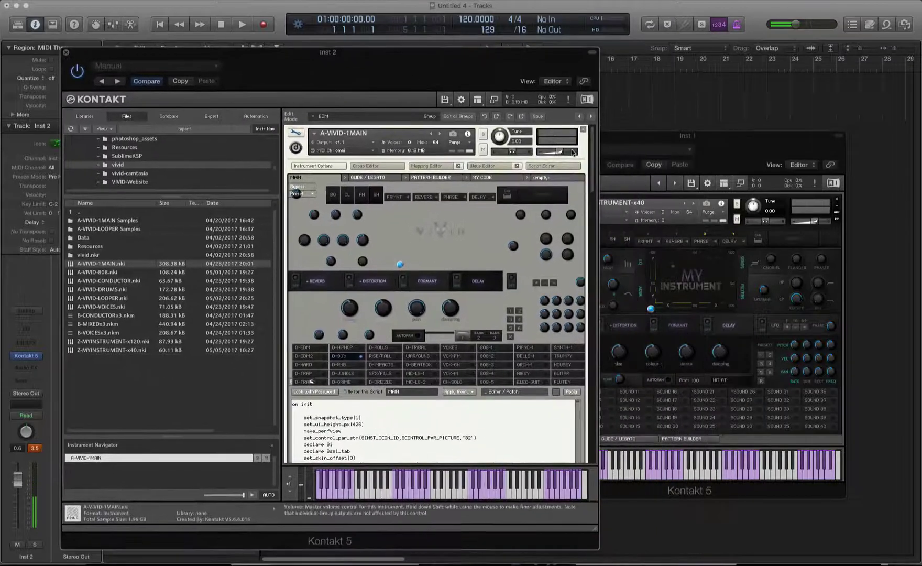
left_click_drag(592, 158, 596, 238)
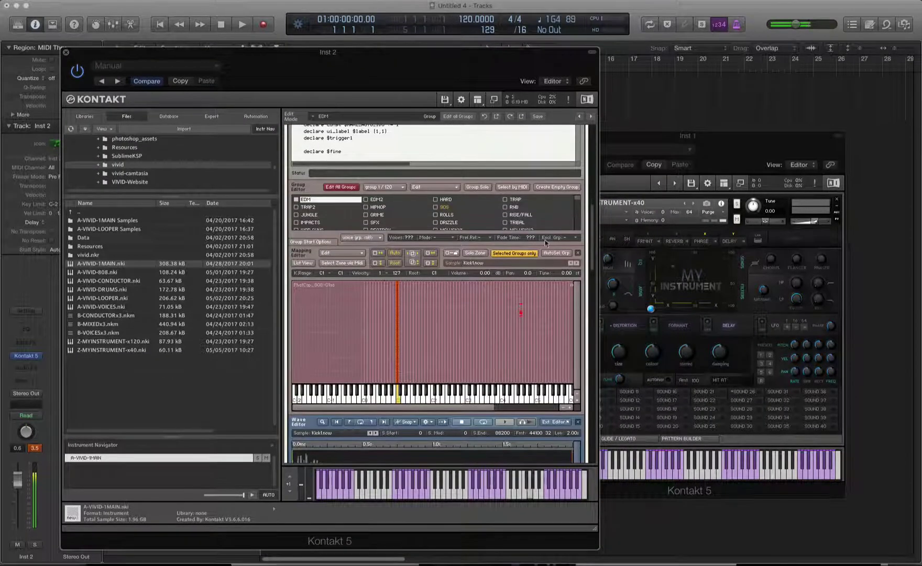
left_click(445, 208)
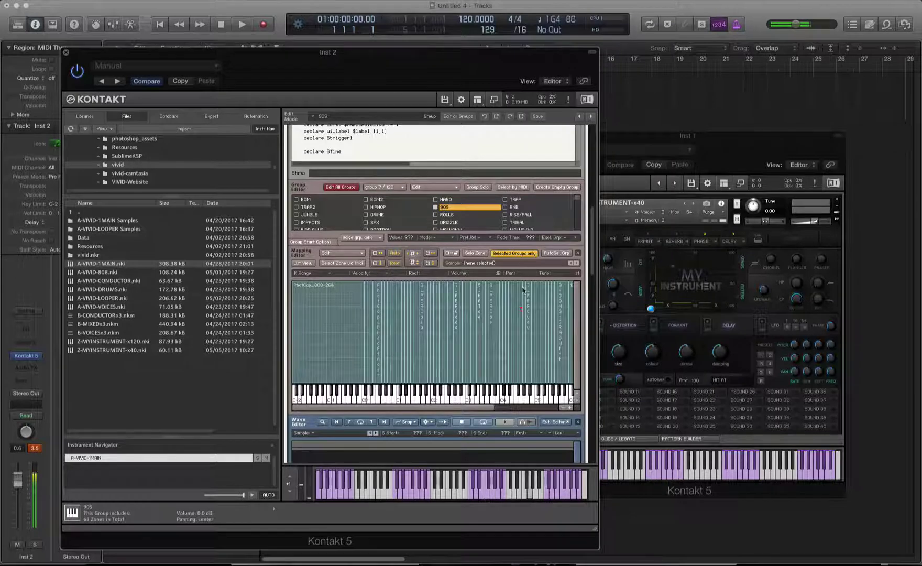
left_click(521, 320)
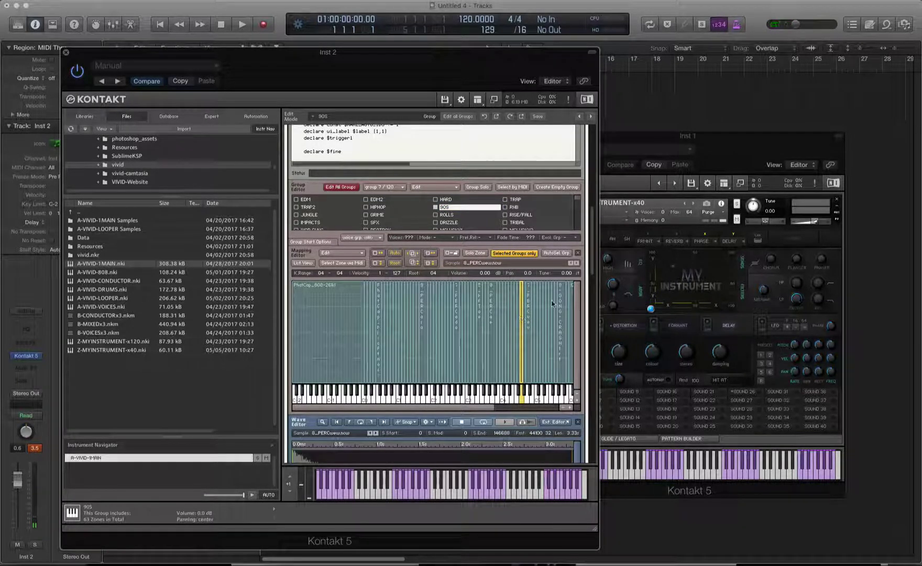
- Copy the 8_PERC zone into SOUND 1 of Z-MYINSTRUMENT-x40, spread across C-2 to G8 with its root key at C3
left_click(736, 159)
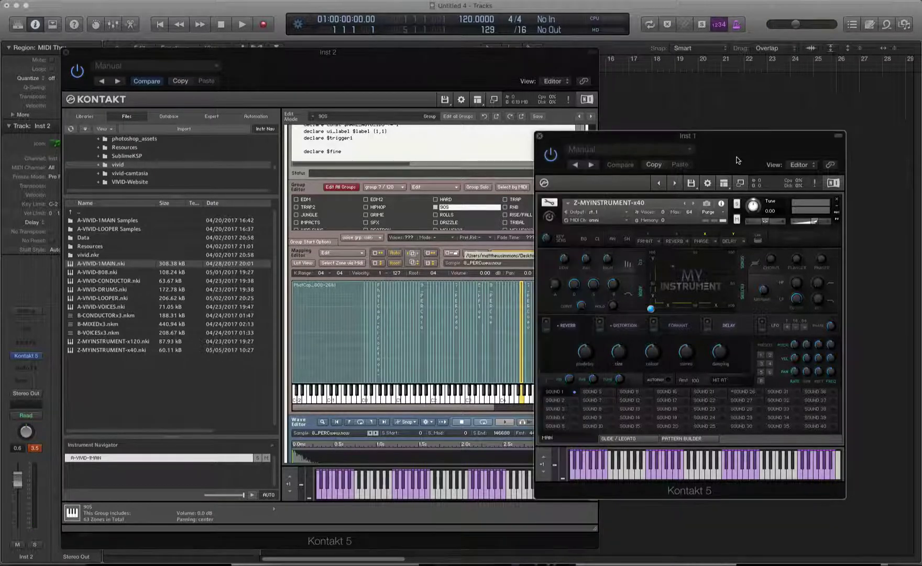
scroll(786, 207, "down", 5)
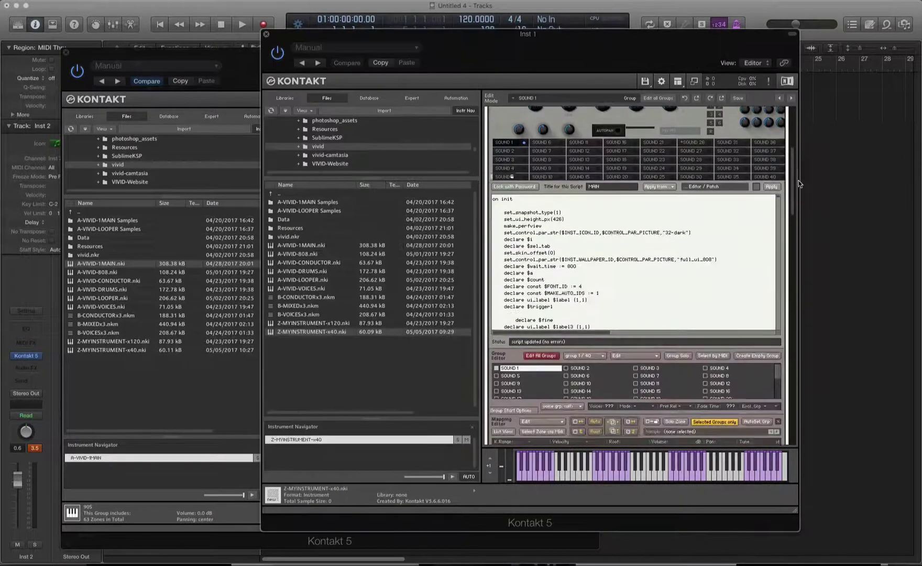
scroll(806, 207, "down", 3)
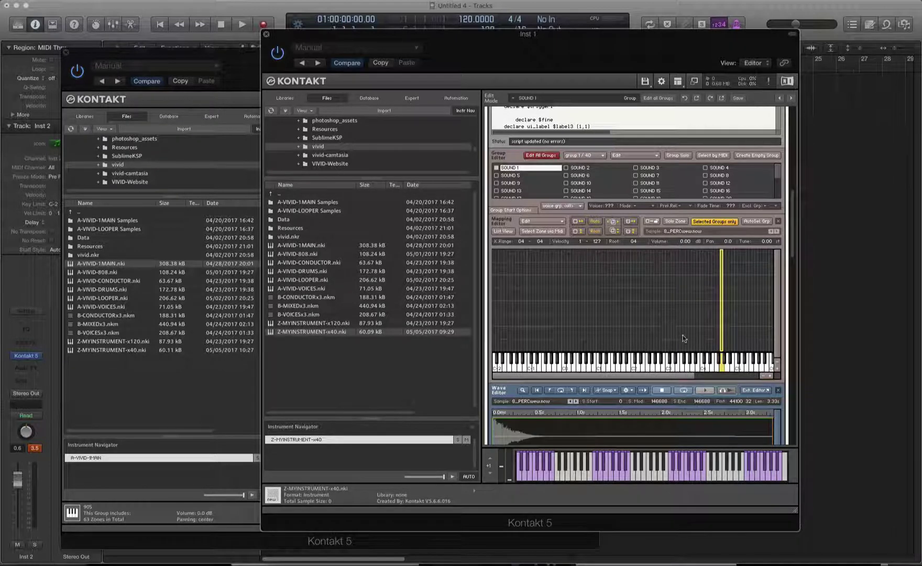
left_click_drag(721, 305, 732, 325)
left_click_drag(577, 297, 495, 304)
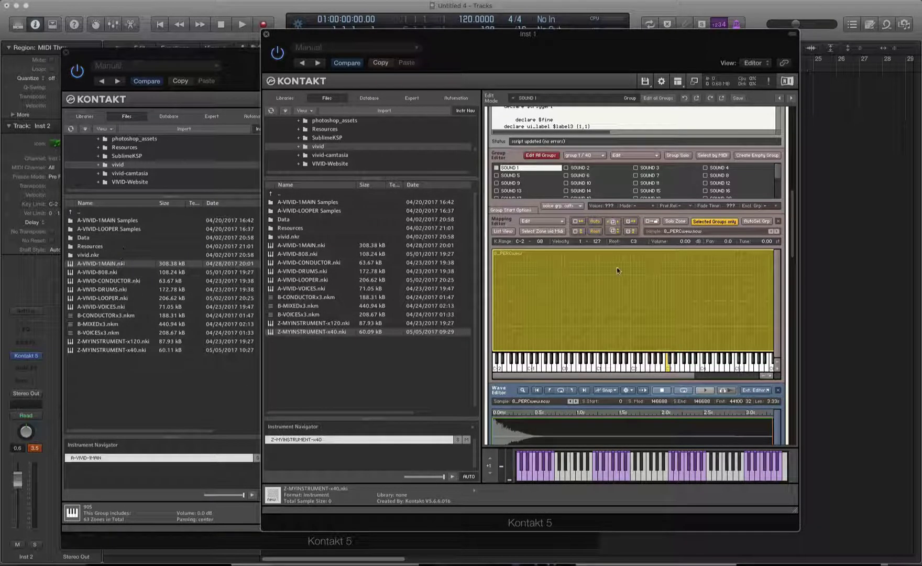
- Leave edit mode in both Z-MYINSTRUMENT-x40 and A-VIVID-1MAIN and arrange their compact windows apart on the workspace
scroll(799, 217, "up", 3)
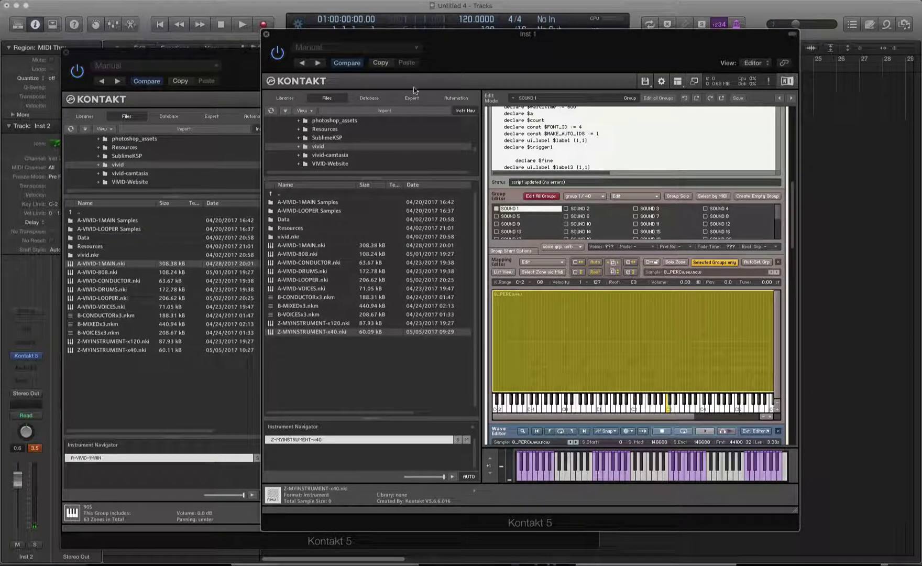
left_click(695, 81)
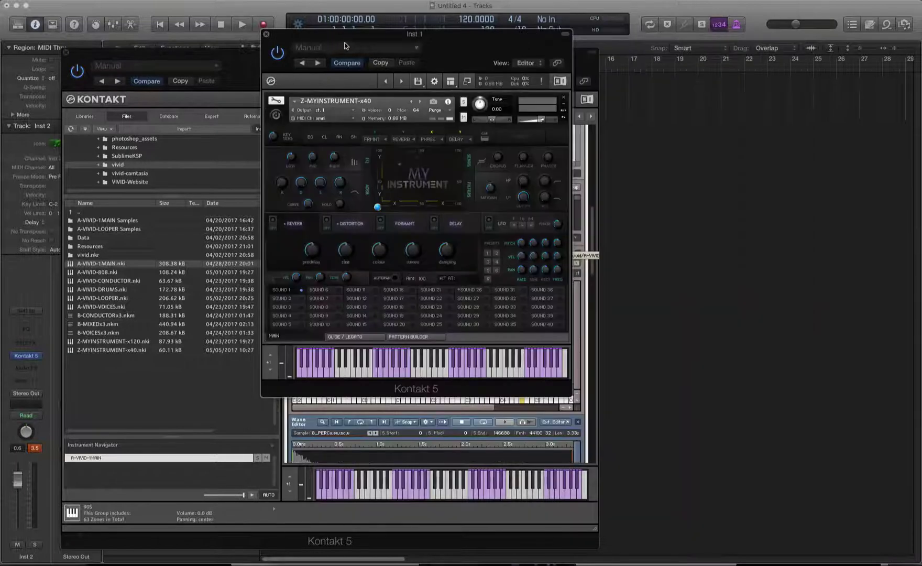
left_click_drag(345, 46, 647, 98)
left_click(495, 105)
left_click(495, 104)
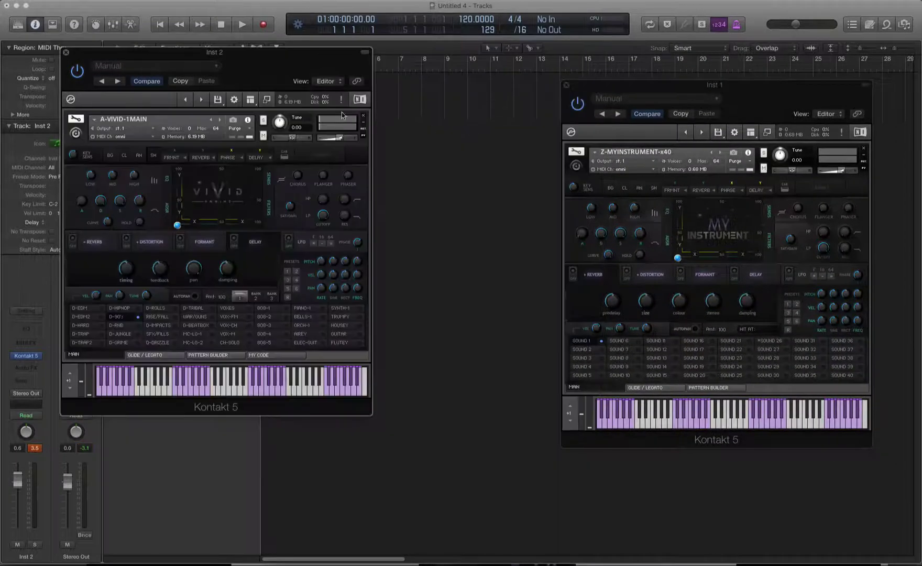
left_click_drag(308, 69, 535, 234)
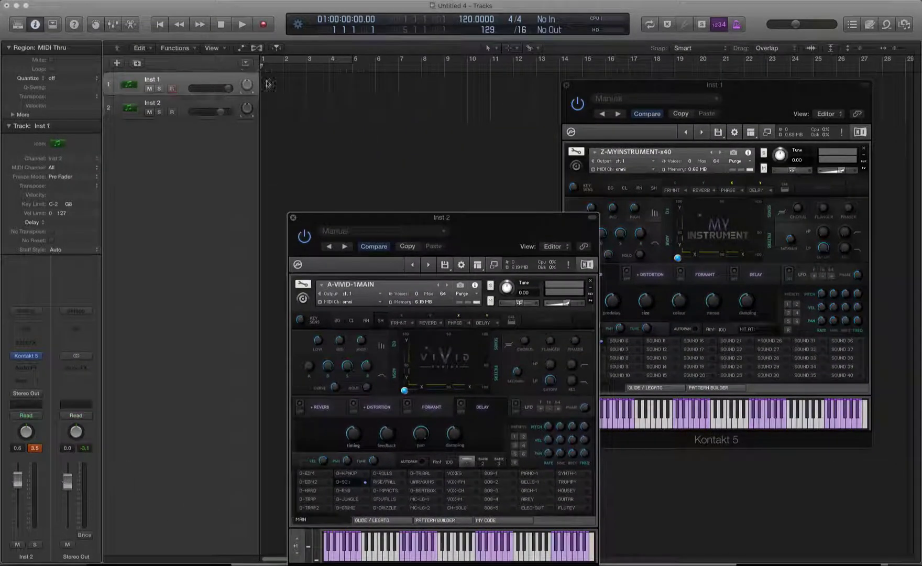
- Select the Inst 1 track, expand its Kontakt window to the full view with the file browser, and centre it on the workspace
left_click(267, 84)
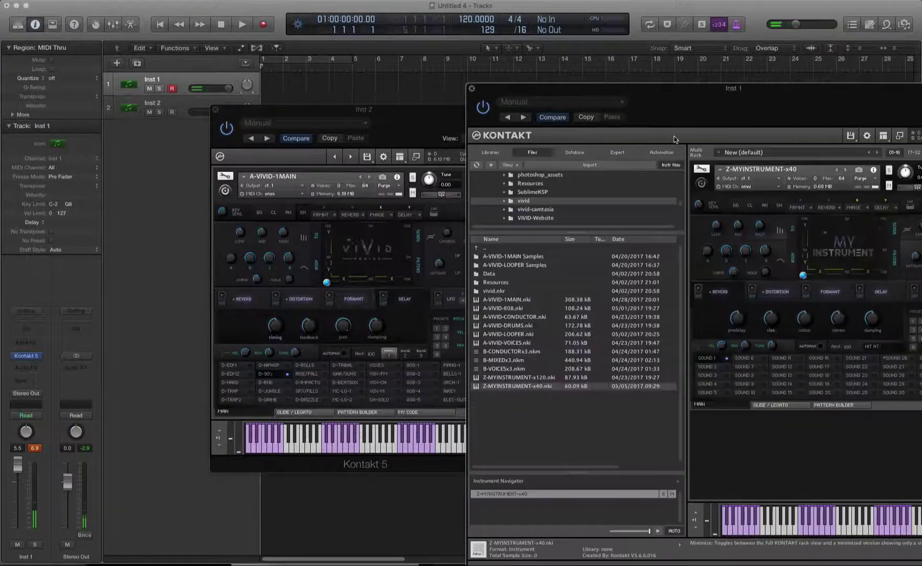
left_click(676, 138)
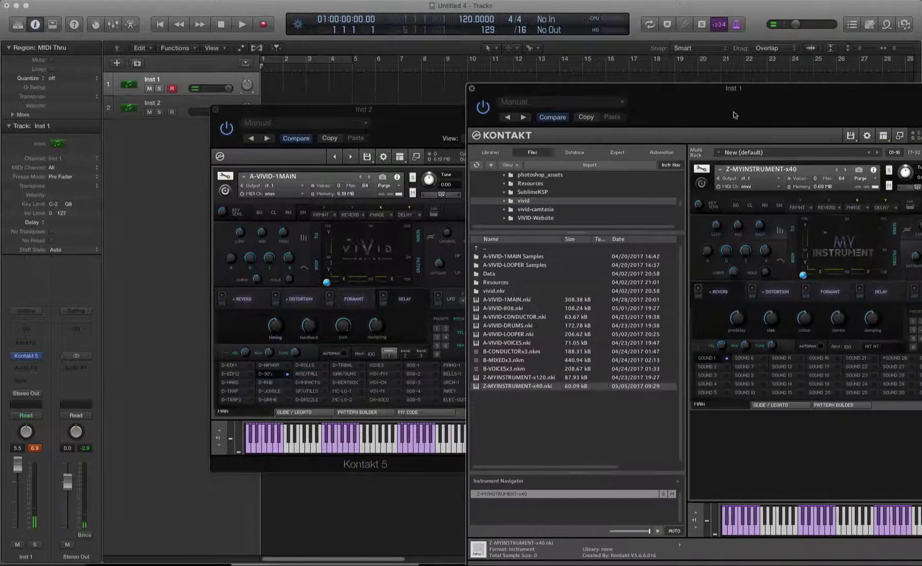
left_click_drag(826, 115, 623, 44)
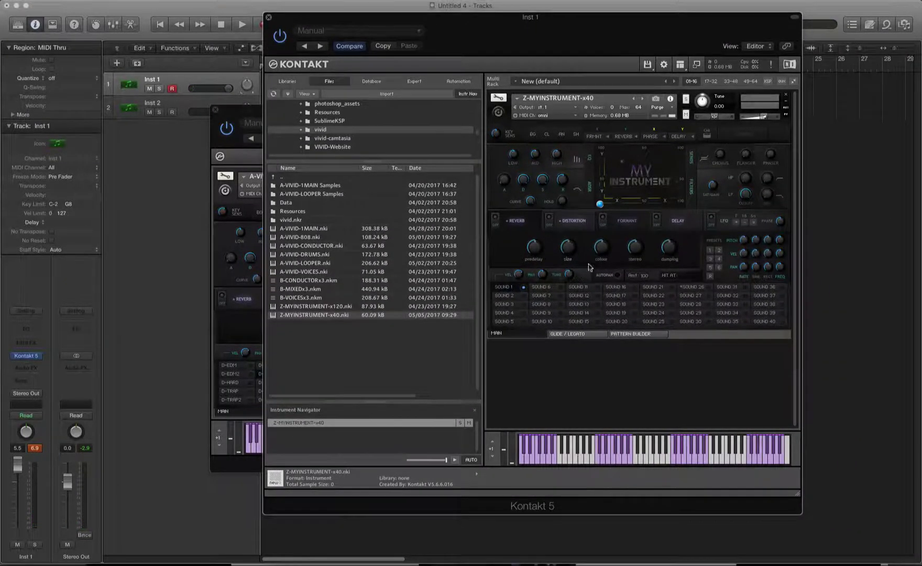
left_click(653, 64)
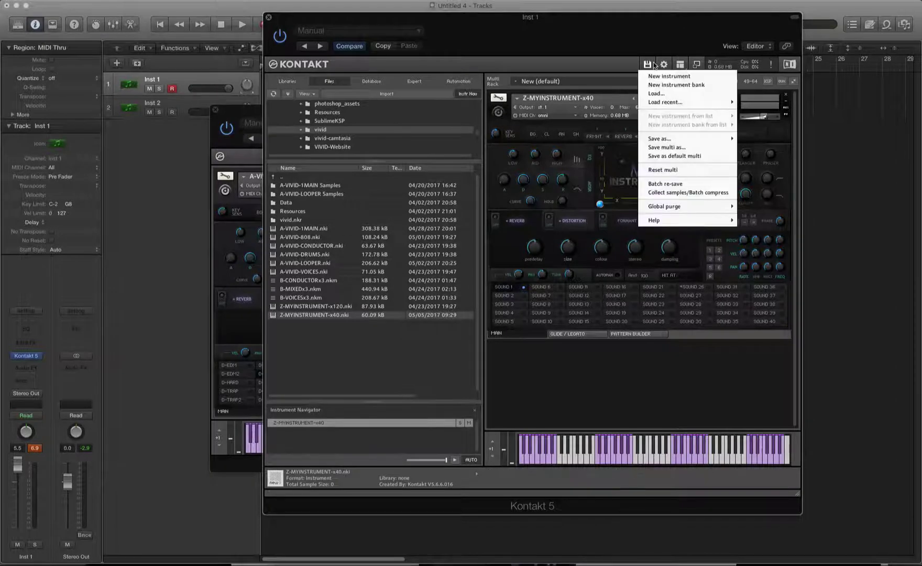
mouse_move(671, 139)
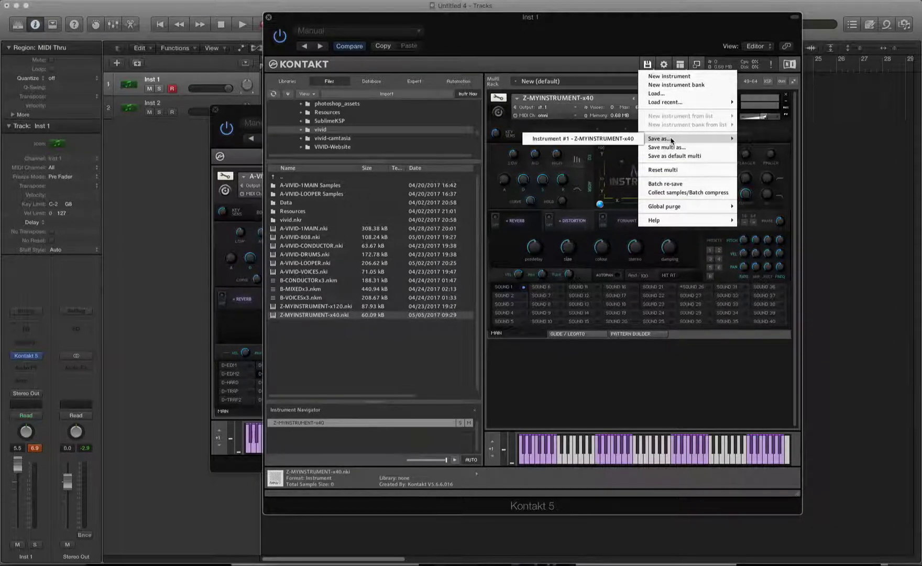
left_click(604, 138)
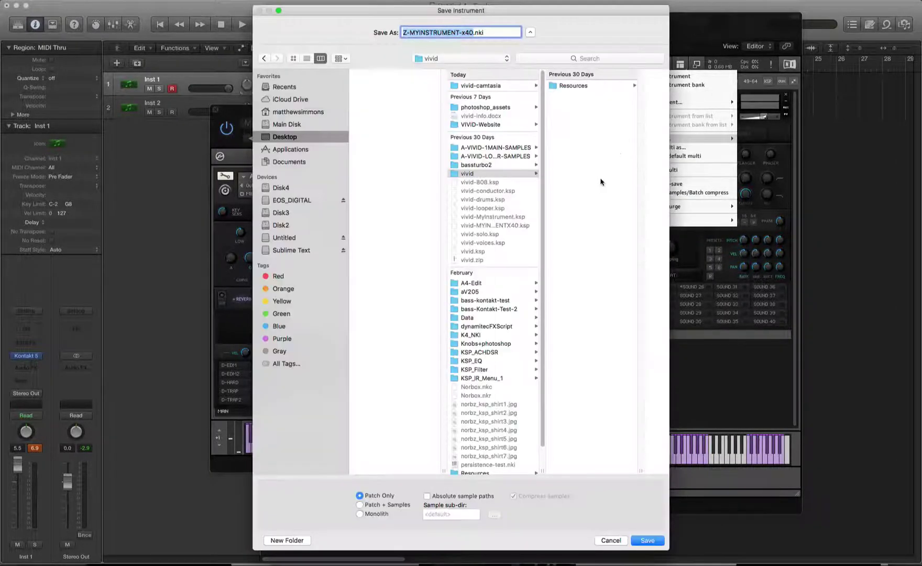
left_click(475, 32)
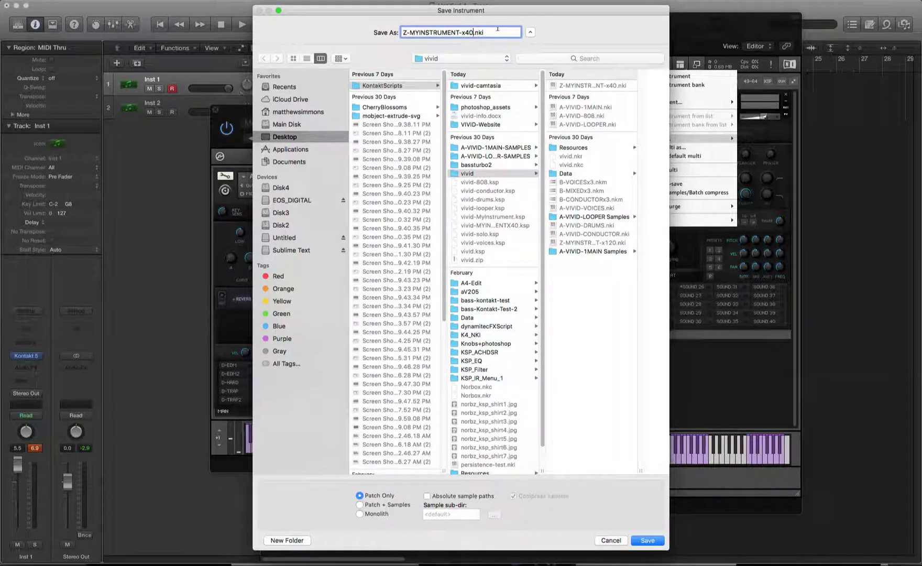
left_click(611, 540)
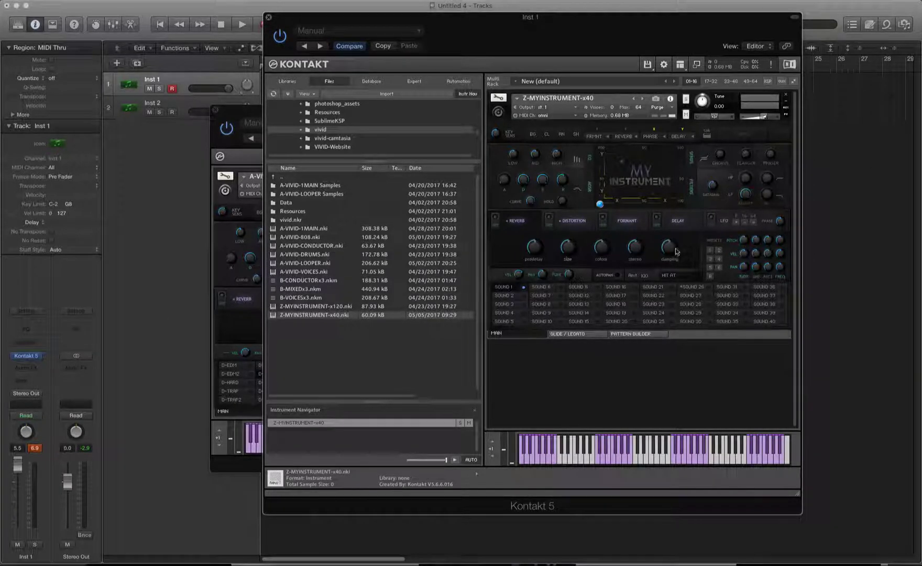
- Open Z-MYINSTRUMENT-x40 for editing and copy the entire MAIN script from its script editor
left_click(504, 99)
scroll(796, 186, "up", 2)
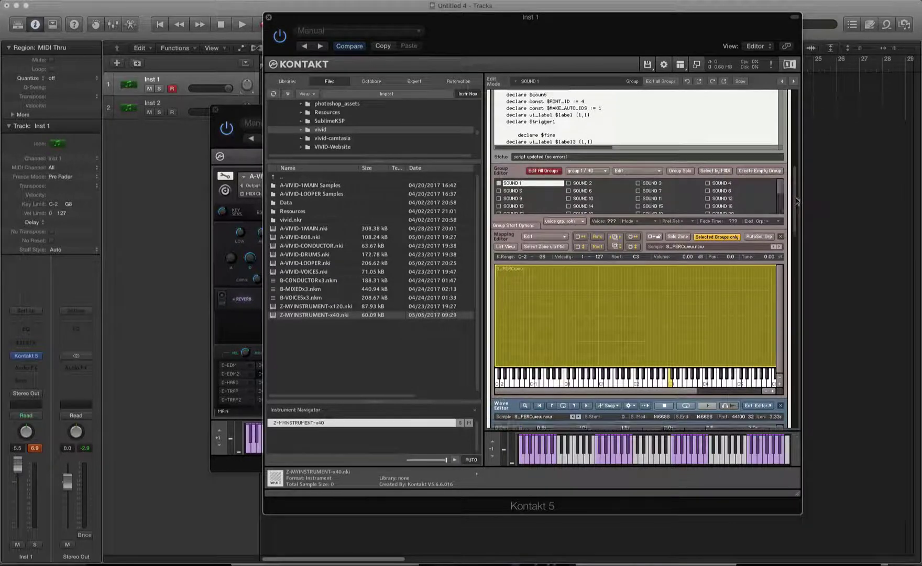
left_click_drag(797, 188, 795, 161)
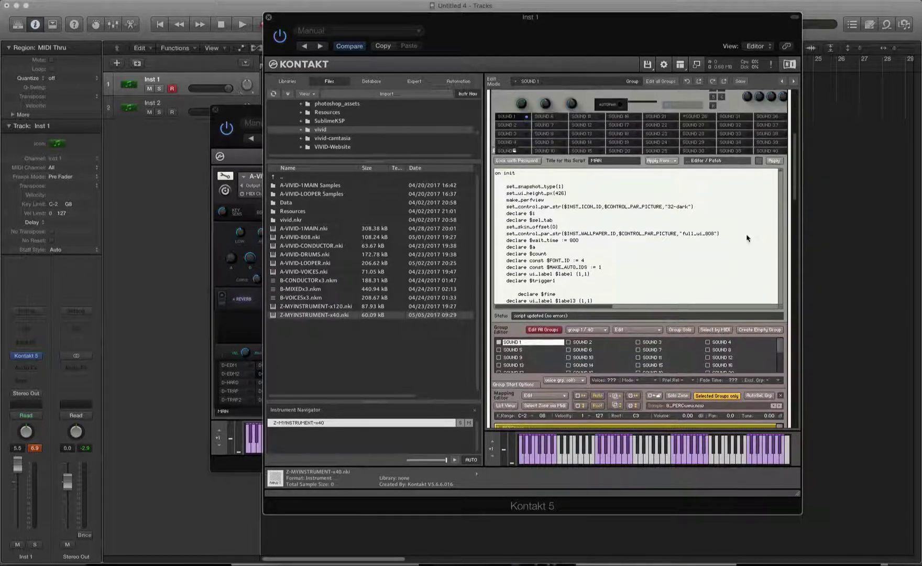
left_click(722, 264)
key("super+a")
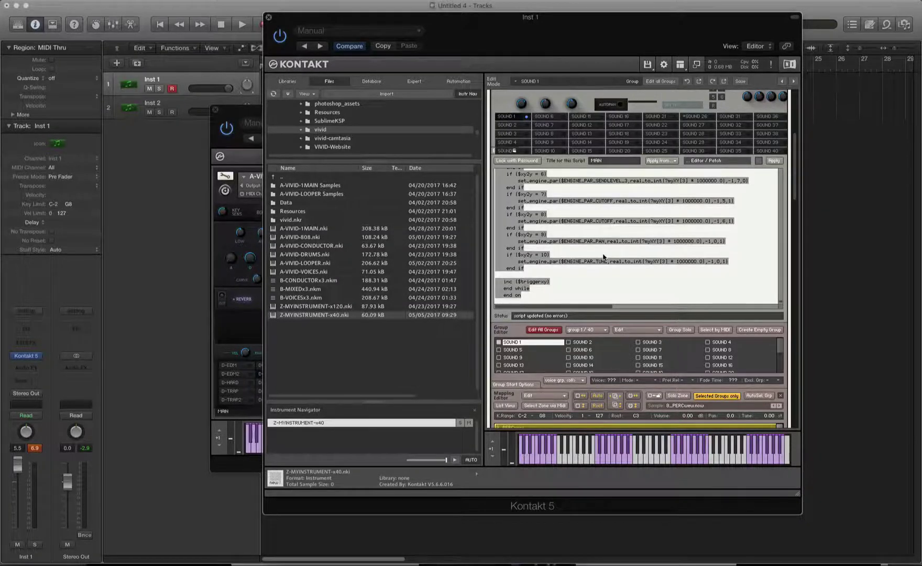
- Switch to Sublime Text, paste the copied script into a new file, and set its syntax to KSP
key("super+Tab")
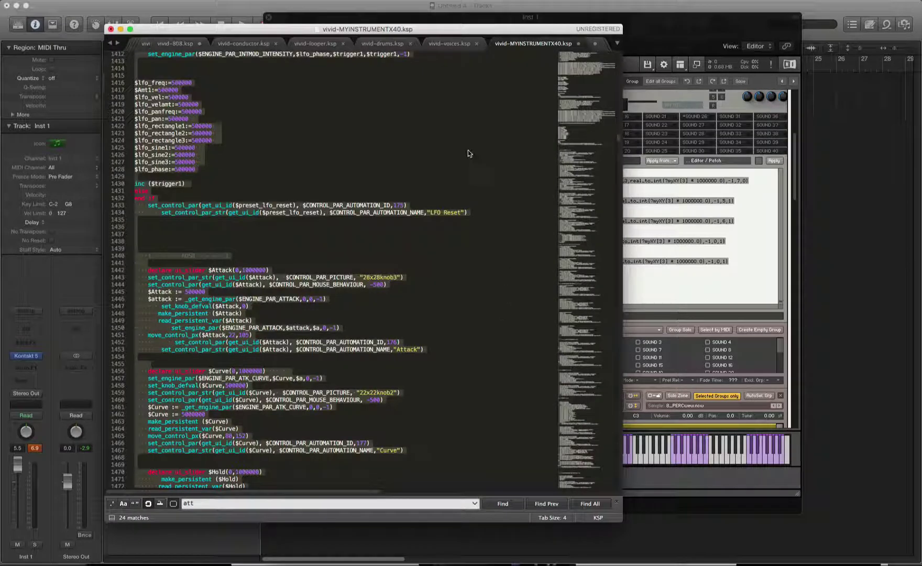
left_click(372, 243)
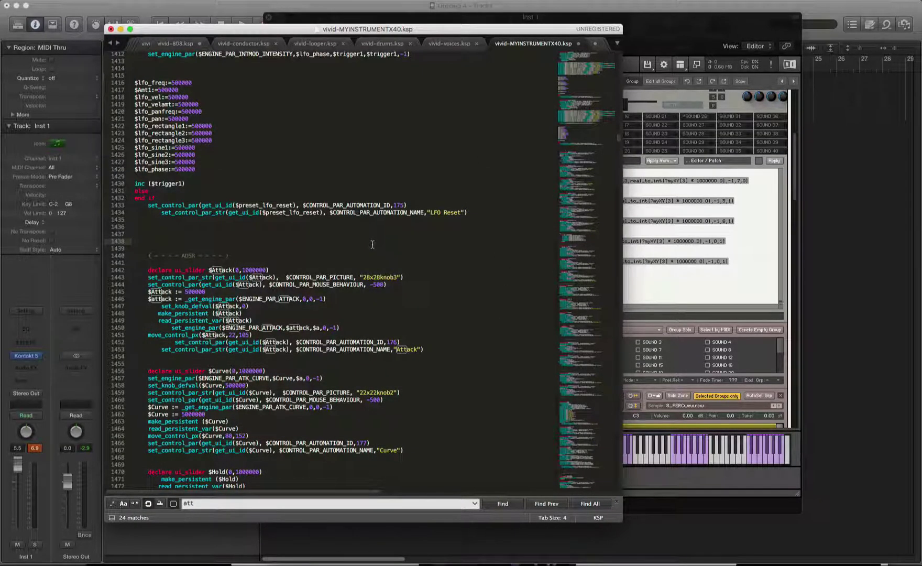
key("super+n")
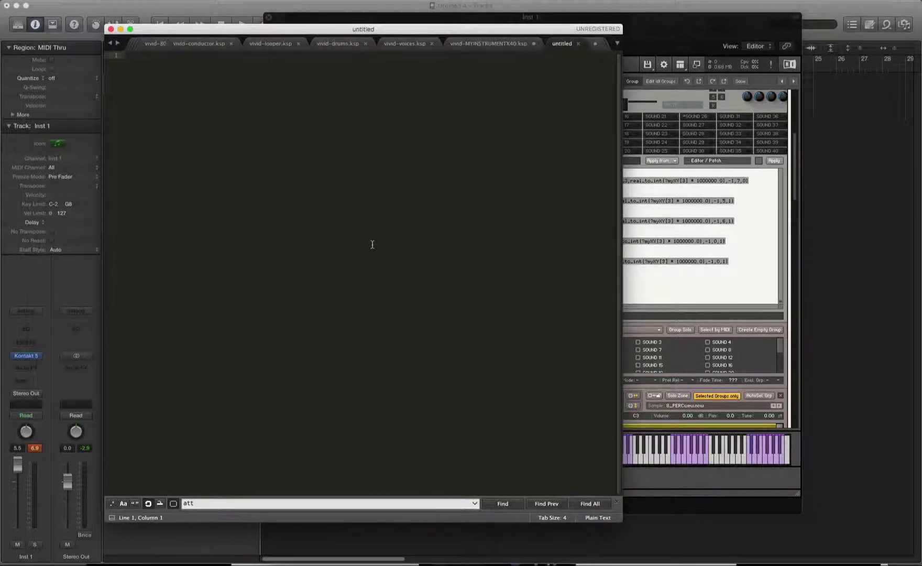
key("super+v")
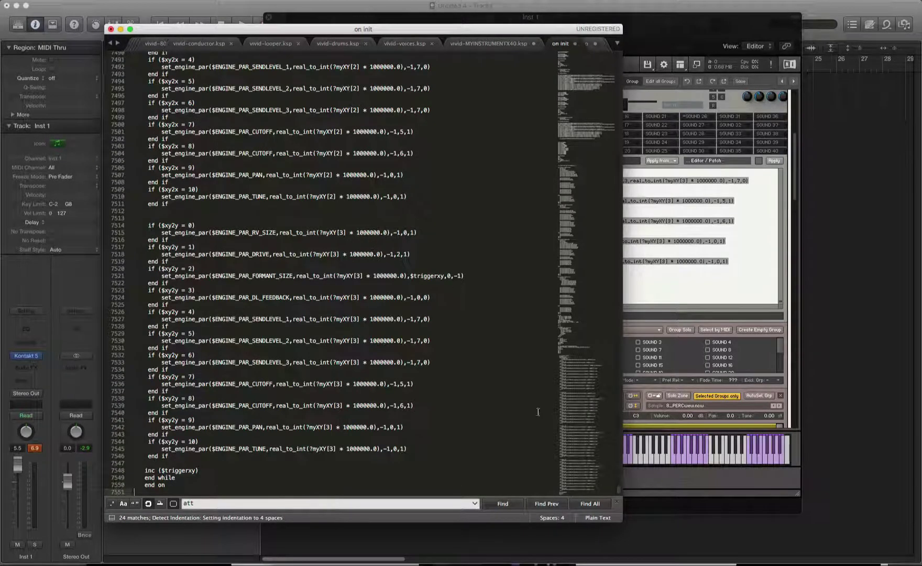
left_click(598, 518)
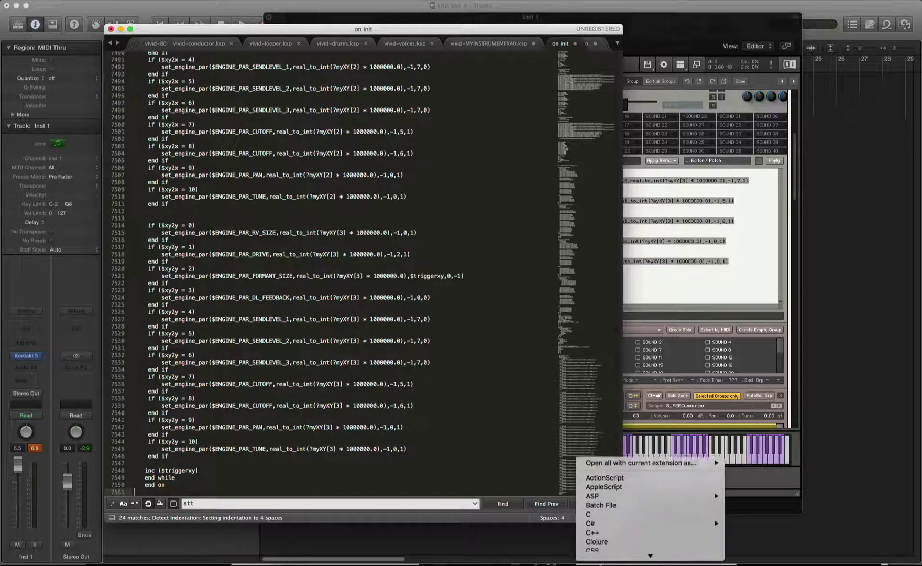
scroll(600, 555, "down", 10)
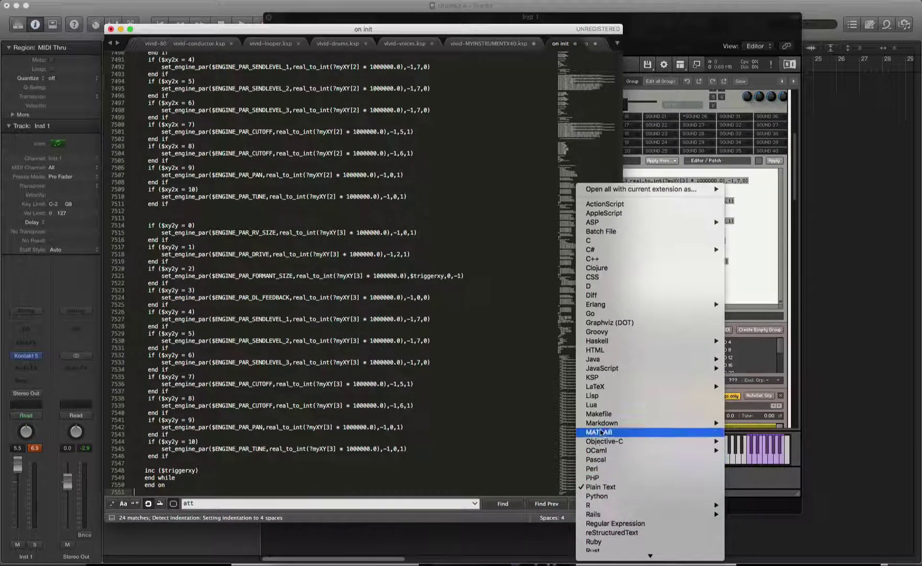
left_click(606, 376)
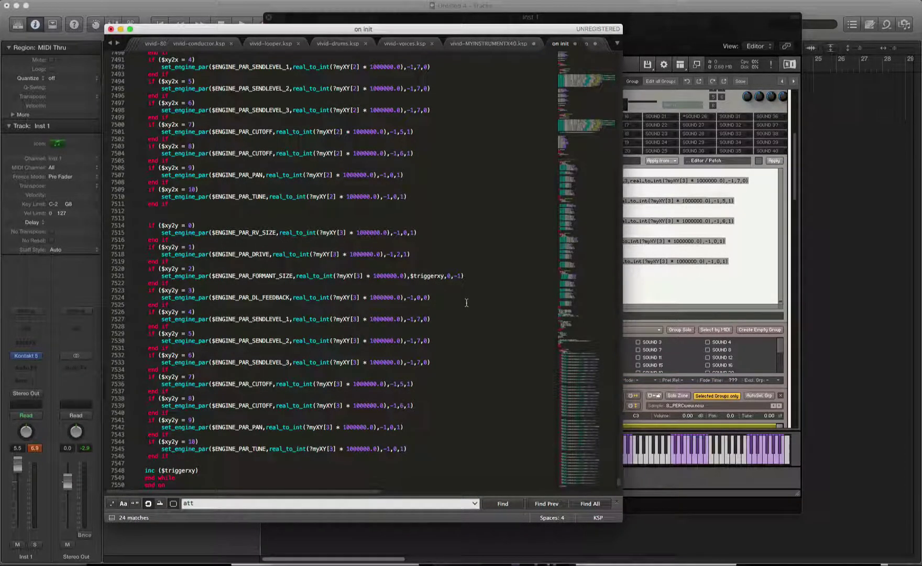
- Search the pasted script for "sound" and change the $group1 switch's label text to "Congo"
scroll(467, 354, "up", 3)
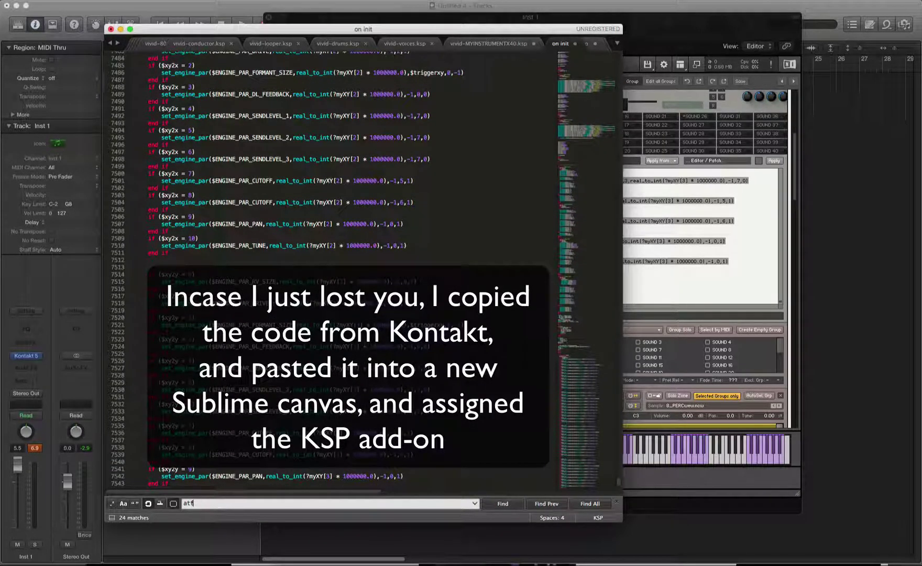
left_click_drag(192, 503, 178, 505)
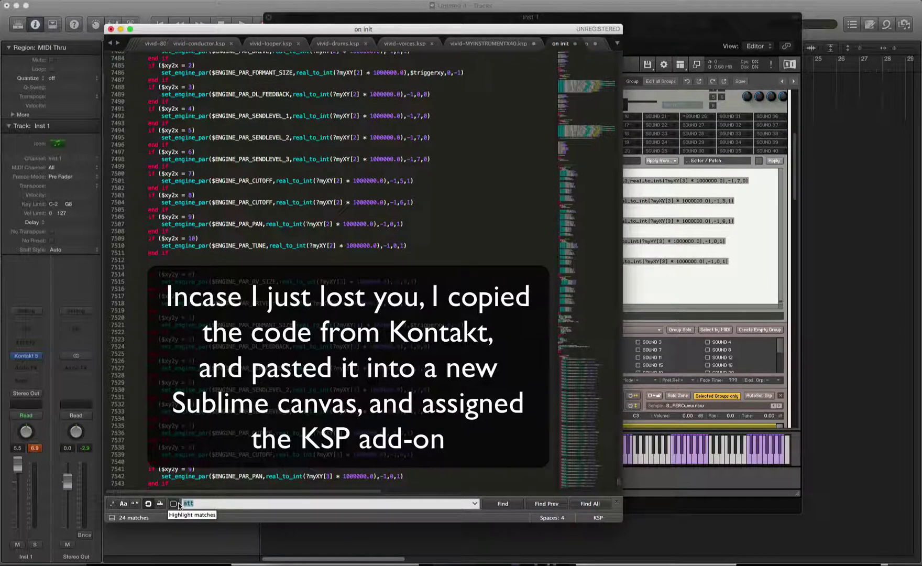
type("sound")
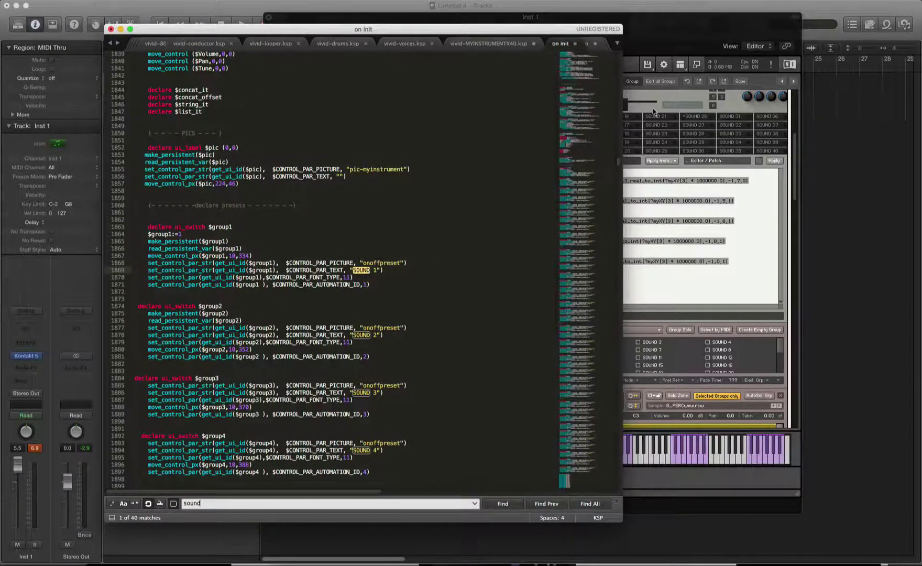
left_click(651, 141)
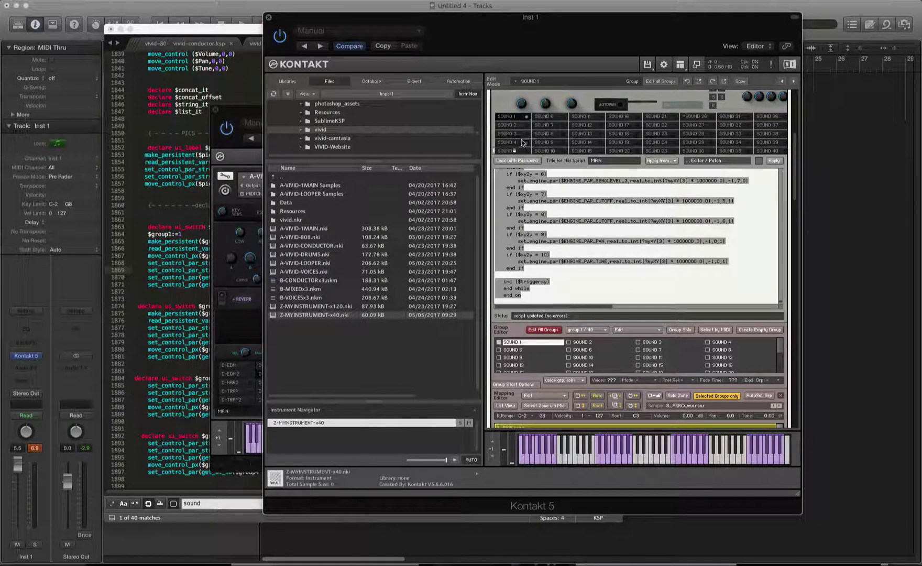
left_click(194, 260)
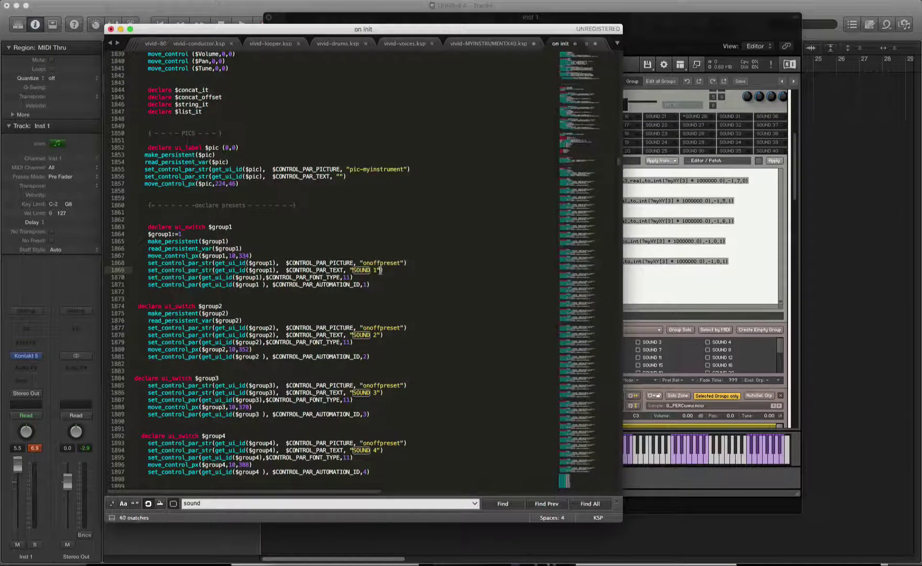
left_click(361, 268)
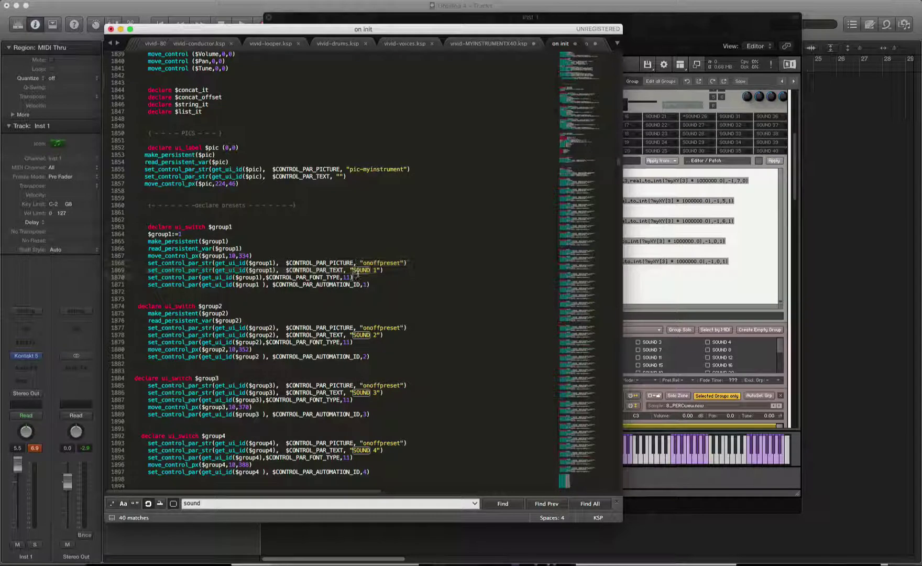
left_click(373, 270)
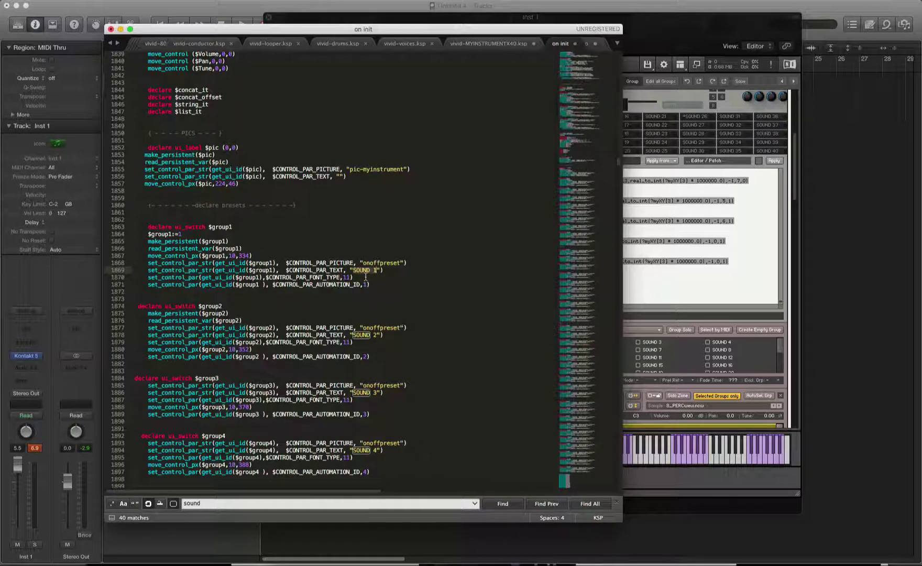
type("Congo")
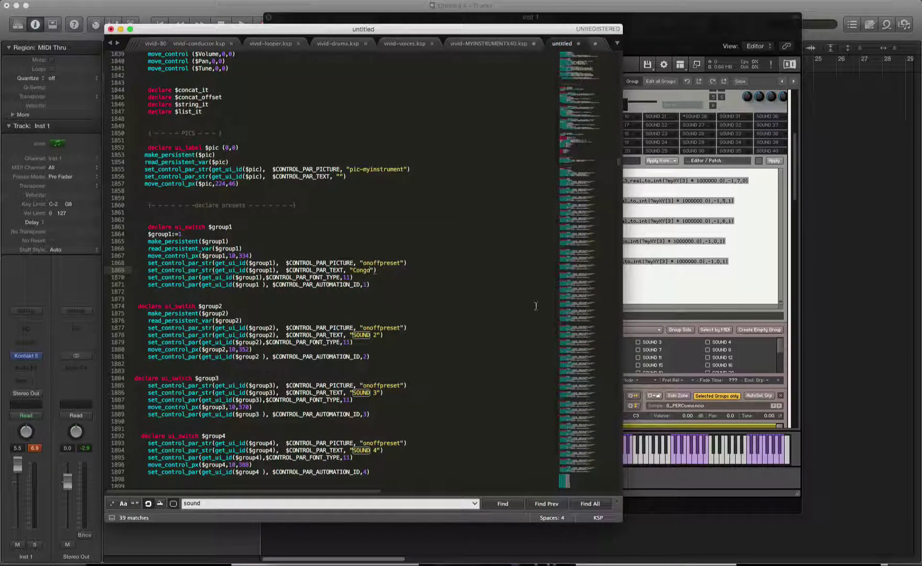
- Switch back to Kontakt and rename the SOUND 1 group as Congo in the Group Editor
left_click(791, 350)
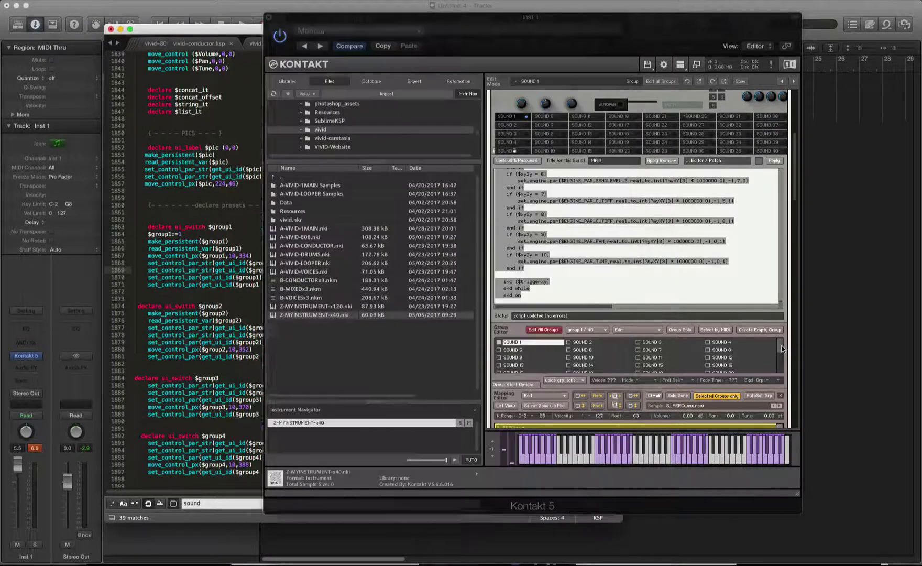
double_click(512, 343)
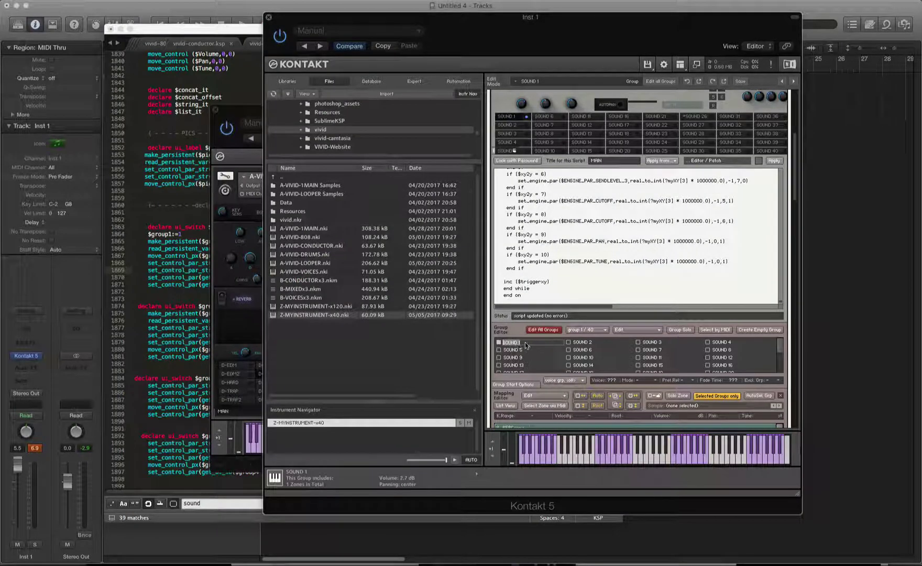
type("Congo")
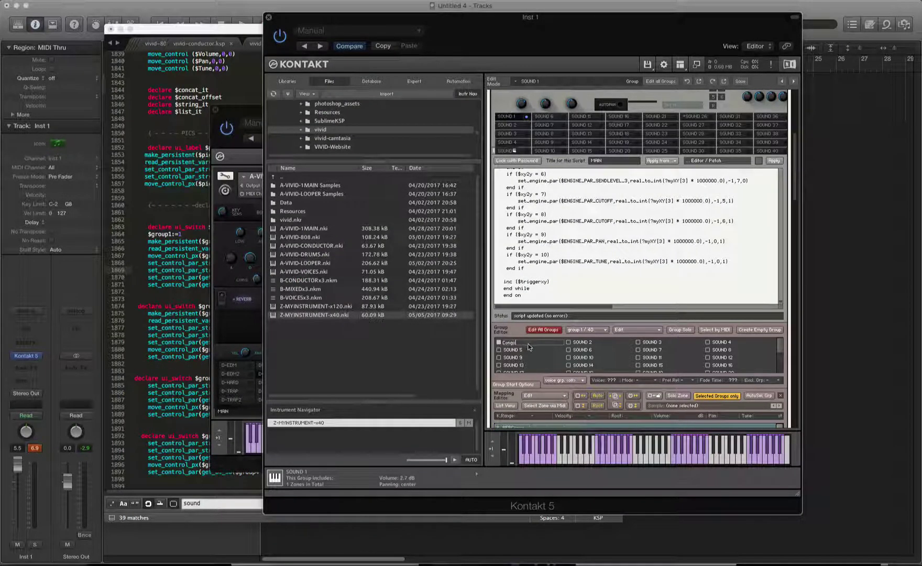
key("Return")
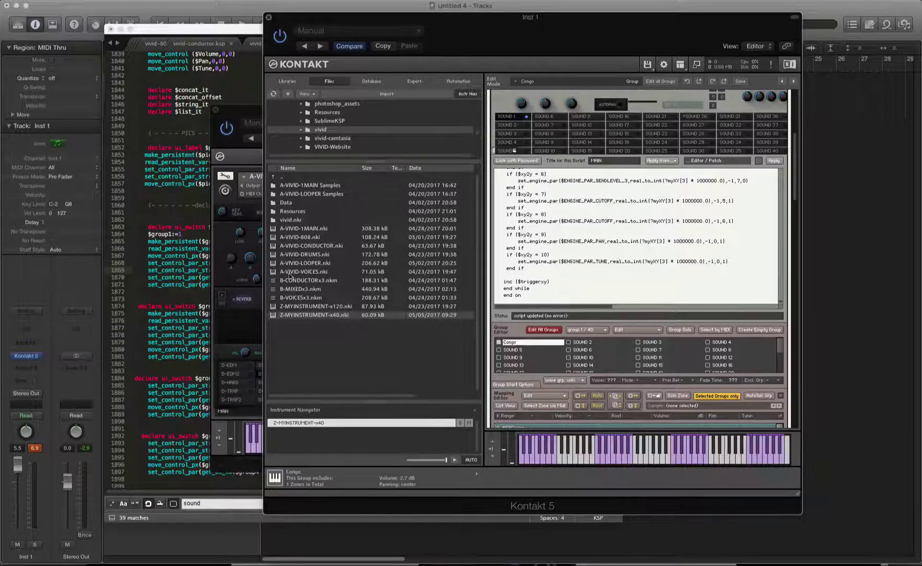
- Replace Kontakt's MAIN script with the full edited script from Sublime Text, apply it, and leave the instrument's edit mode
left_click(181, 276)
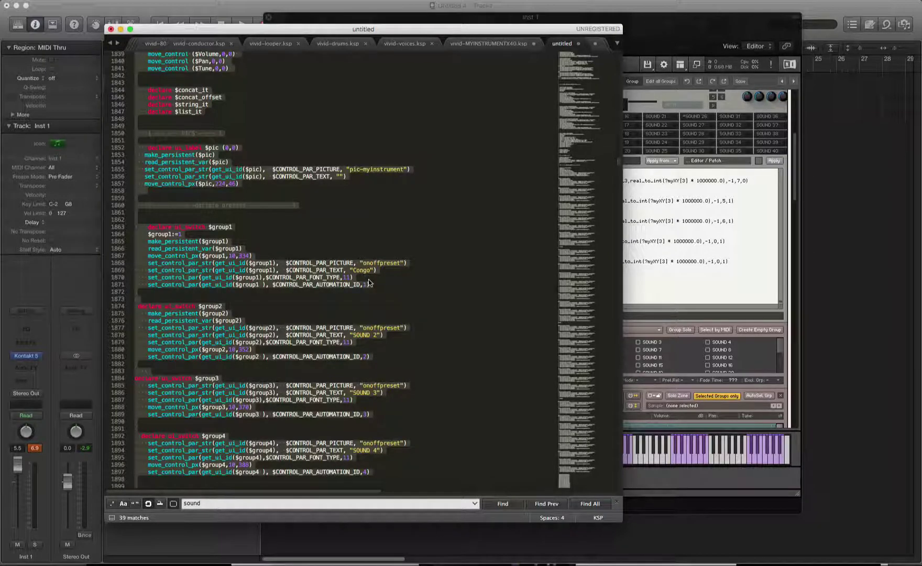
key("super+c")
left_click(744, 283)
key("super+a")
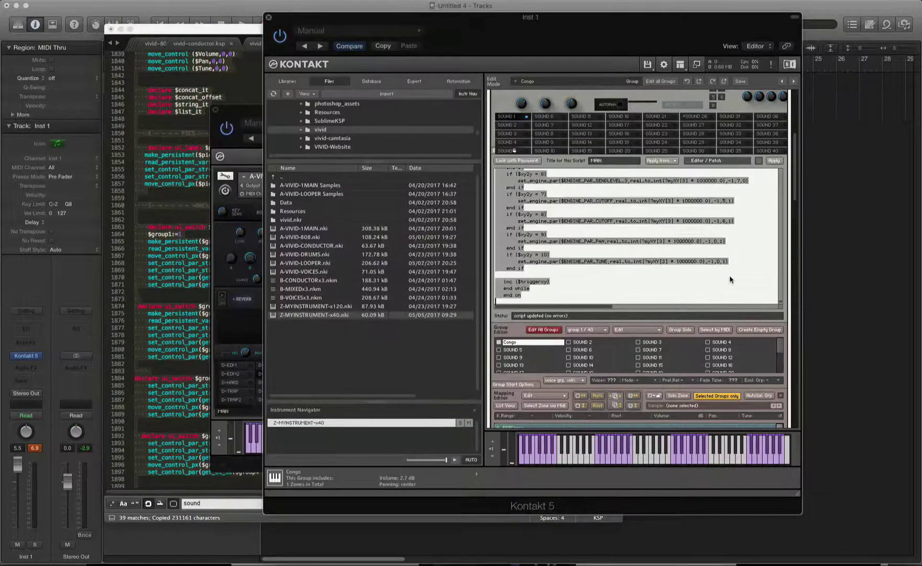
key("super+v")
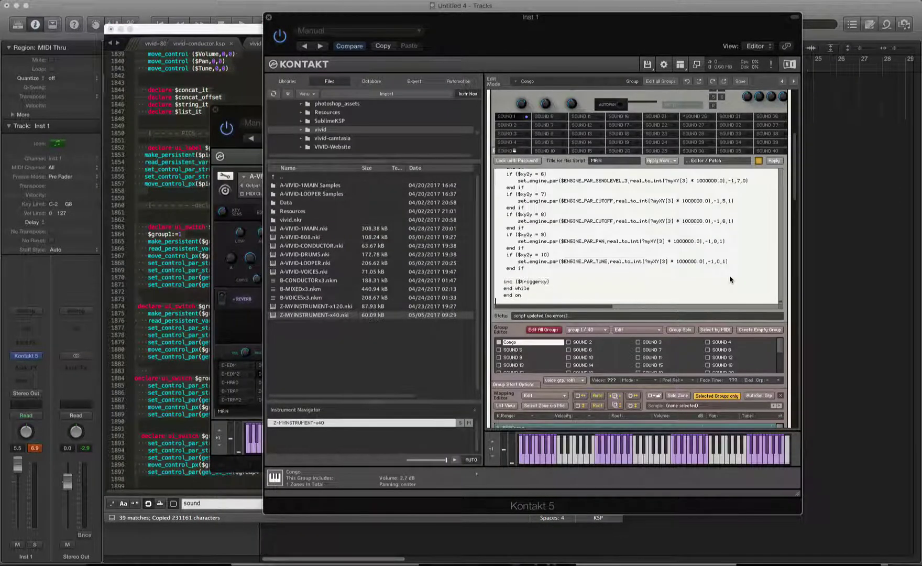
left_click(773, 161)
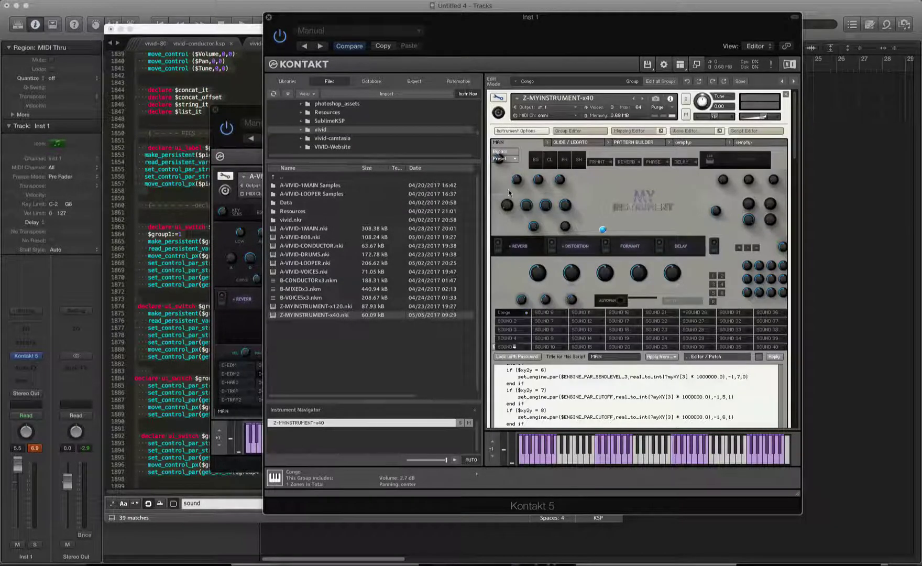
left_click(498, 97)
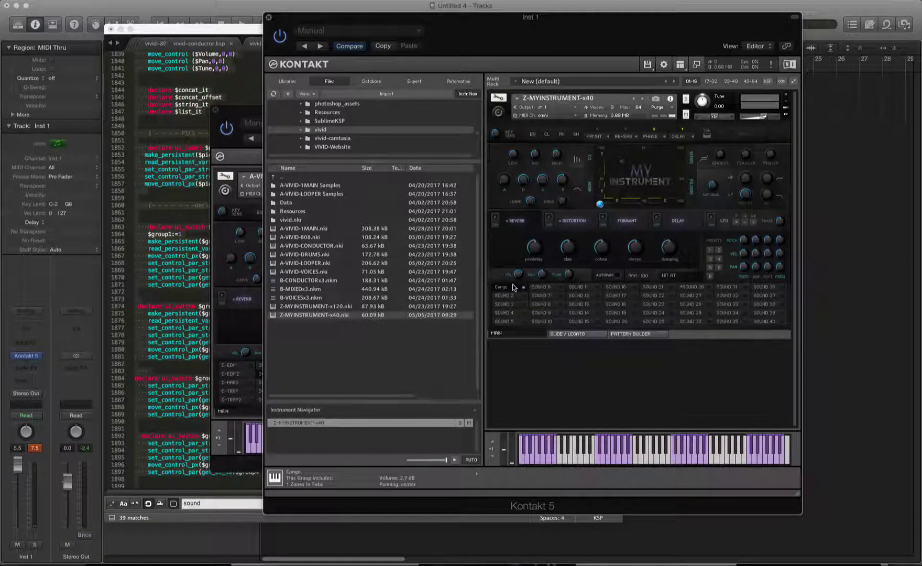
- Hide Kontakt's browser in the Inst 1 window, bring Logic's Tracks window forward, and align Inst 1 beside the Inst 2 window
left_click(500, 101)
left_click(500, 101)
left_click(500, 101)
left_click(696, 65)
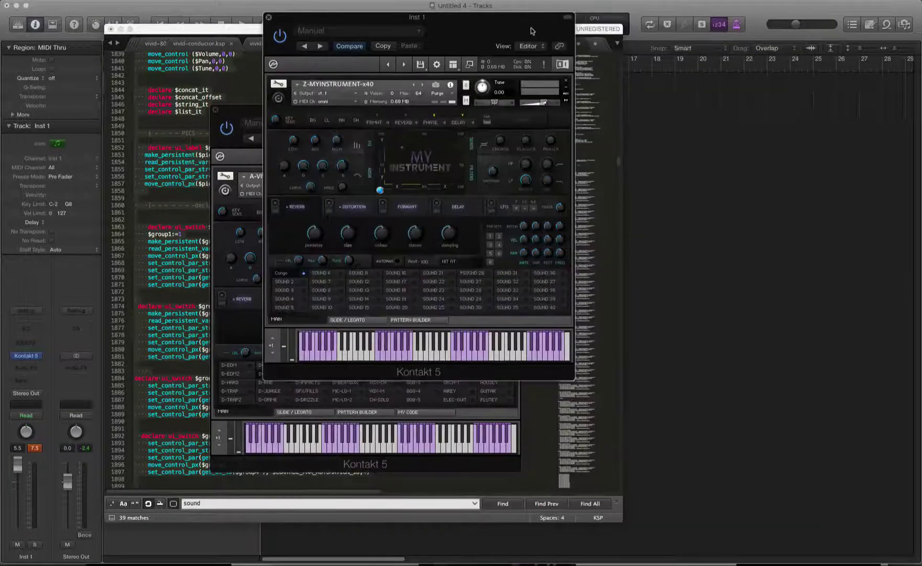
left_click_drag(477, 20, 744, 118)
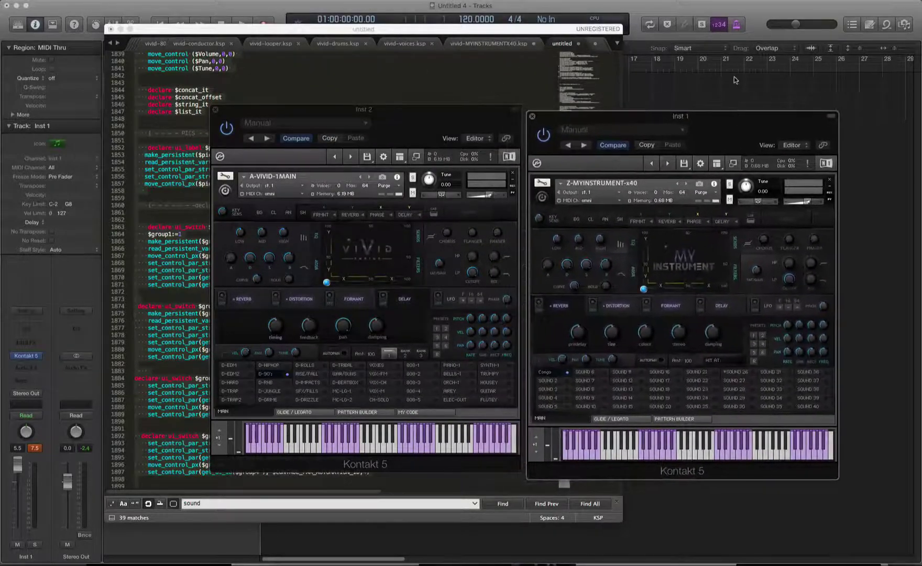
left_click(735, 85)
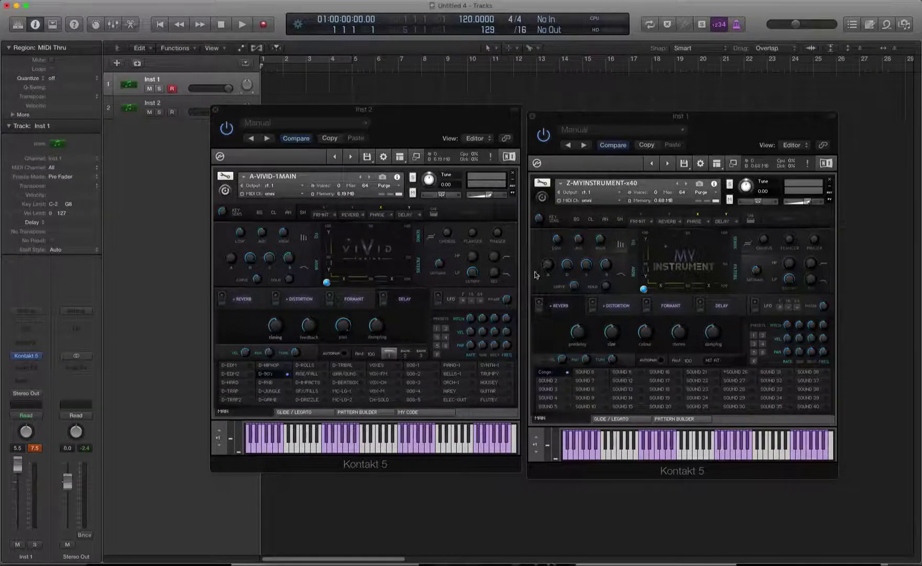
left_click_drag(579, 117, 575, 109)
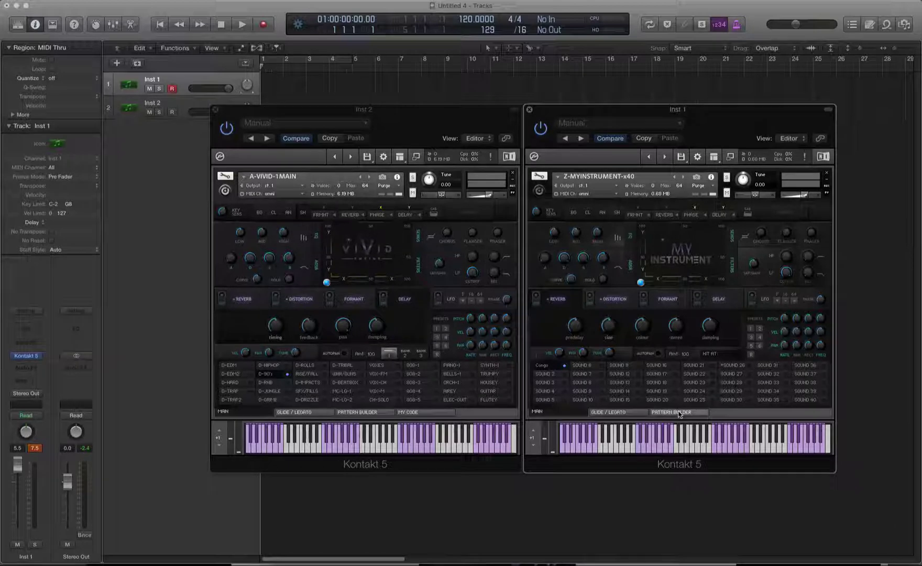
- Open Z-MYINSTRUMENT-x40 for editing, view its first empty script slot, then close editing and return its window beside Inst 2
left_click(540, 176)
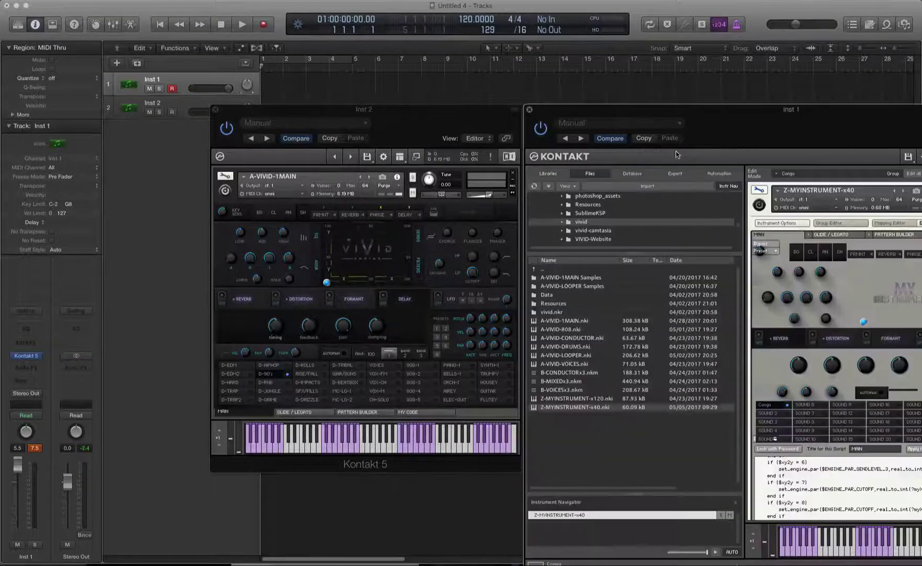
left_click_drag(745, 123, 457, 62)
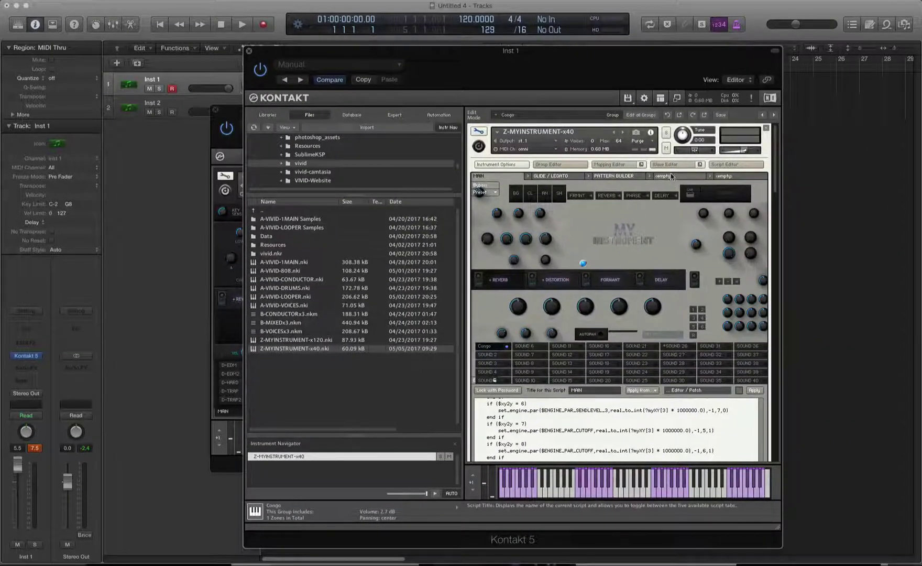
left_click(665, 178)
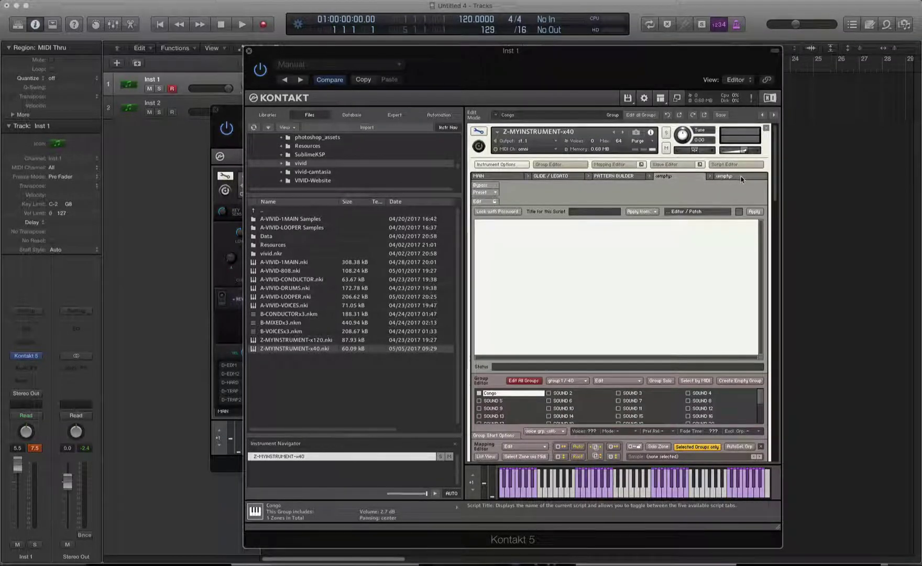
left_click(477, 133)
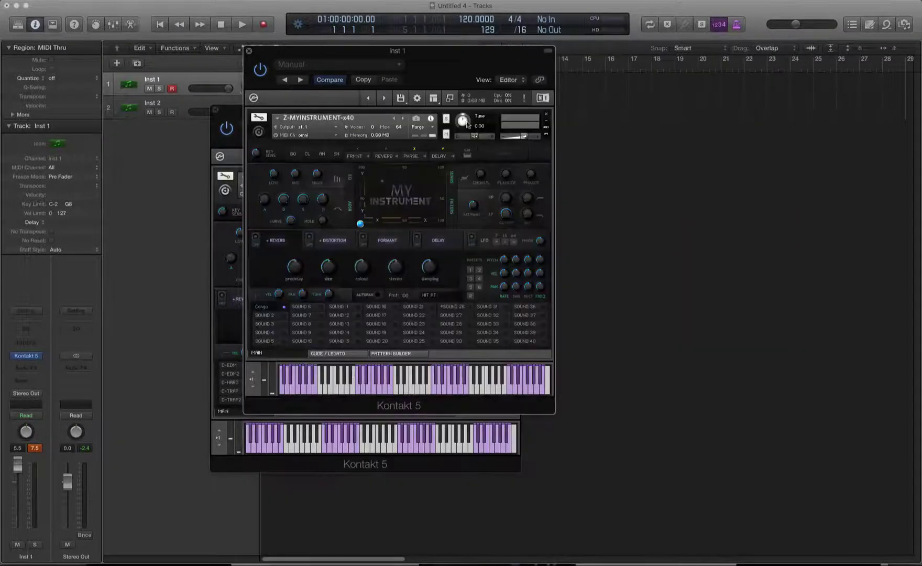
left_click_drag(467, 66, 741, 88)
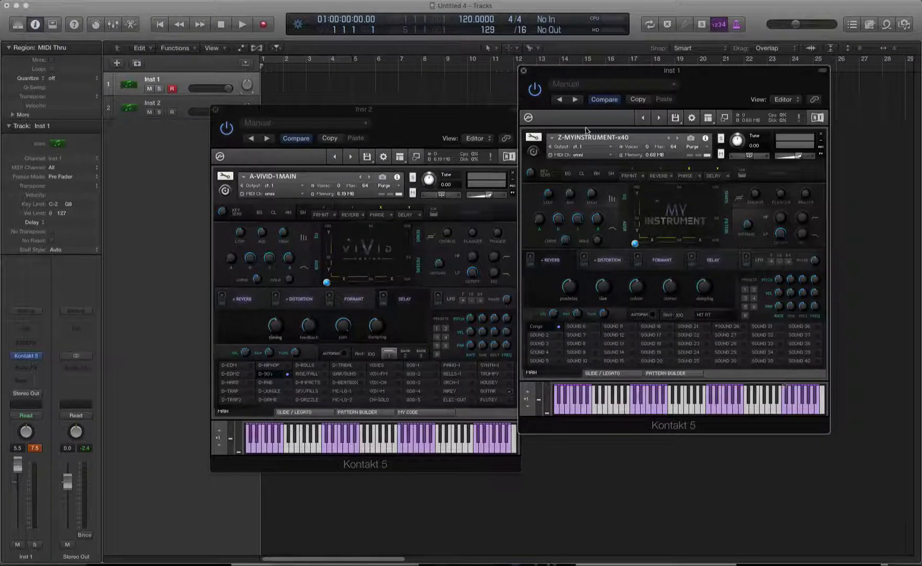
- Reopen Z-MYINSTRUMENT-x40 for editing and examine its MAIN script together with the Group Editor beneath it
left_click(532, 137)
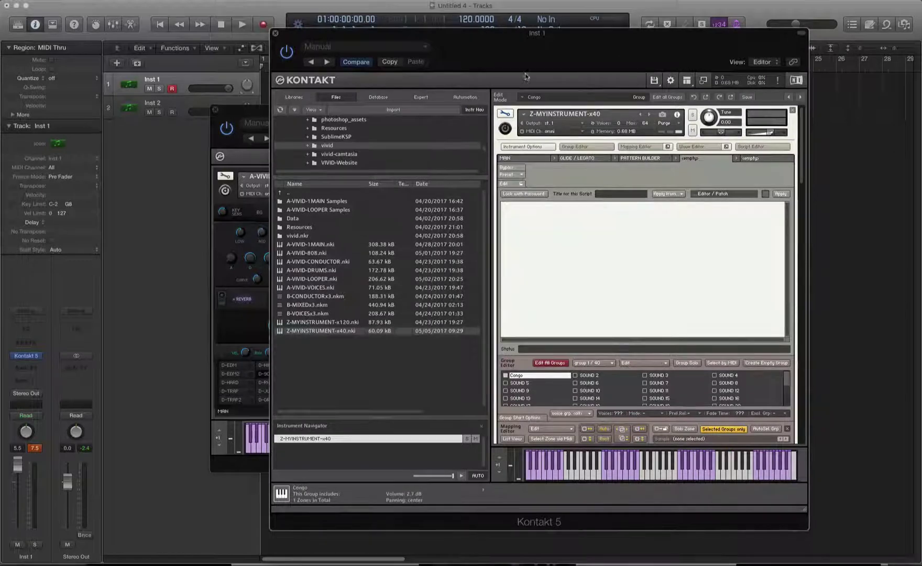
left_click(582, 158)
left_click(527, 159)
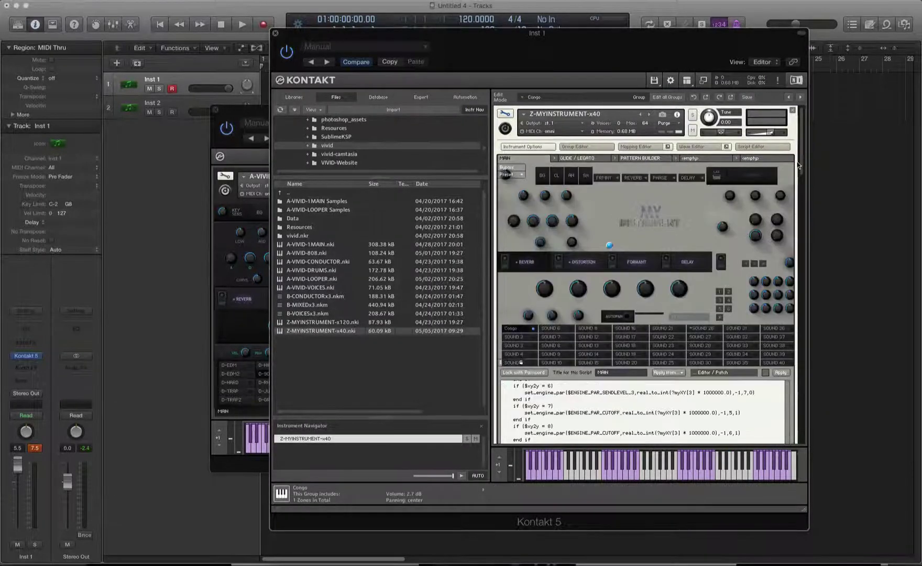
left_click_drag(800, 165, 806, 202)
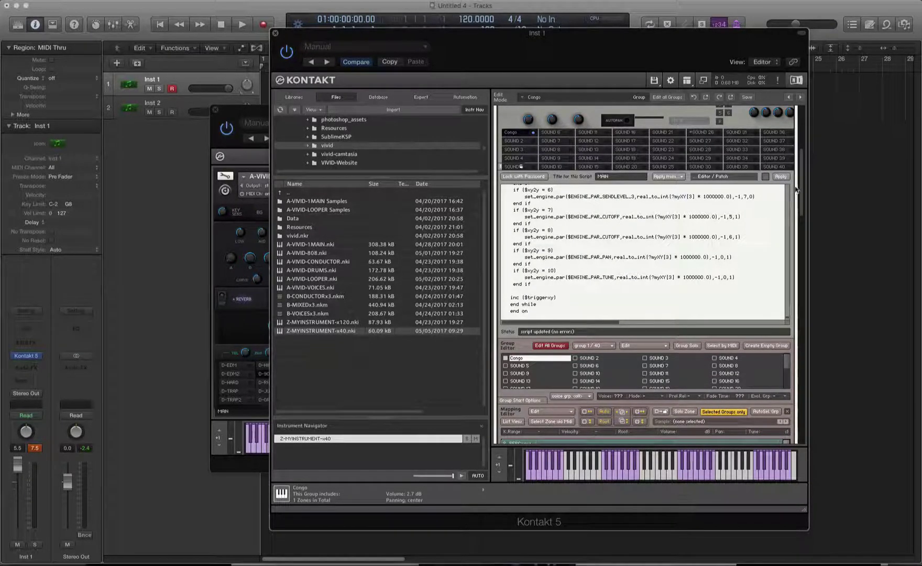
left_click_drag(801, 179, 808, 134)
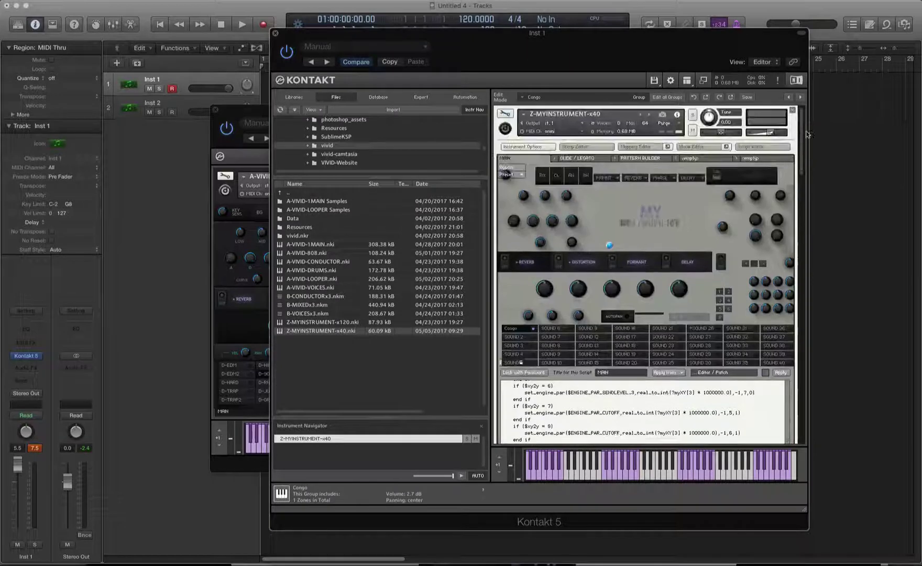
- Leave the instrument's edit mode, align the Inst 1 window beside Inst 2, and bring Inst 2 into focus
left_click(505, 113)
left_click_drag(479, 51, 734, 122)
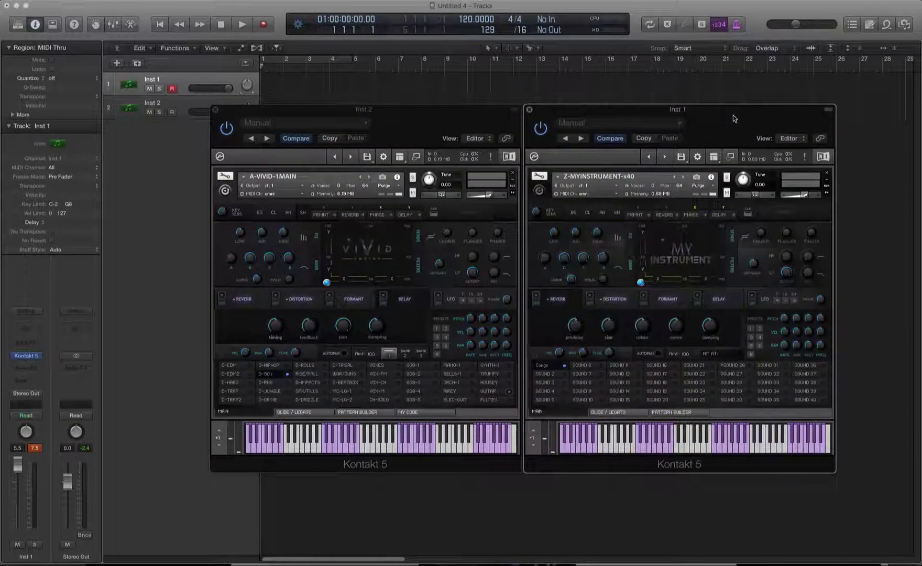
left_click(471, 120)
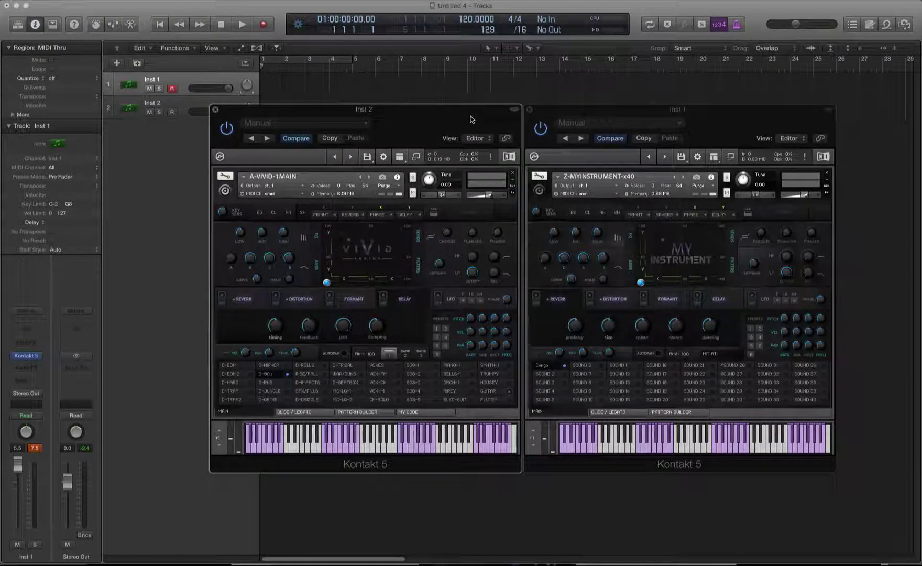